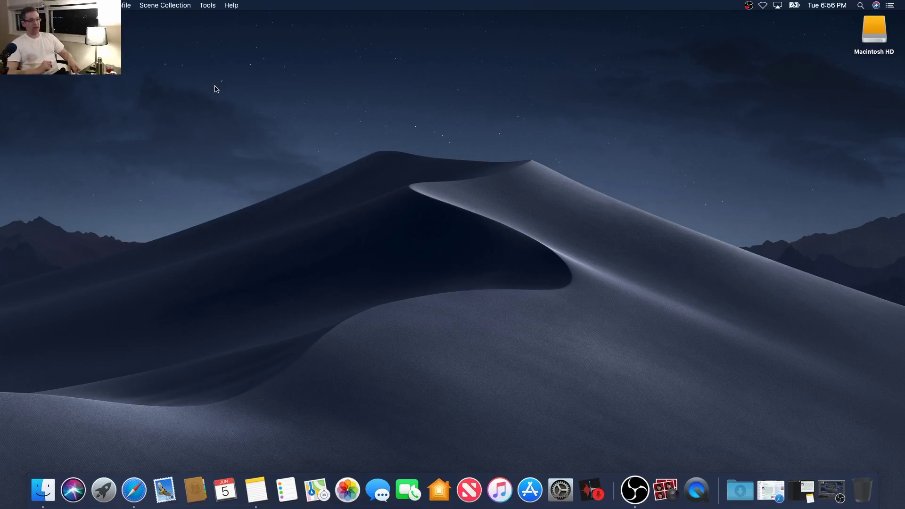
- Take a full-screen screenshot of the desktop with Cmd+Shift+3
key(super+shift+3)
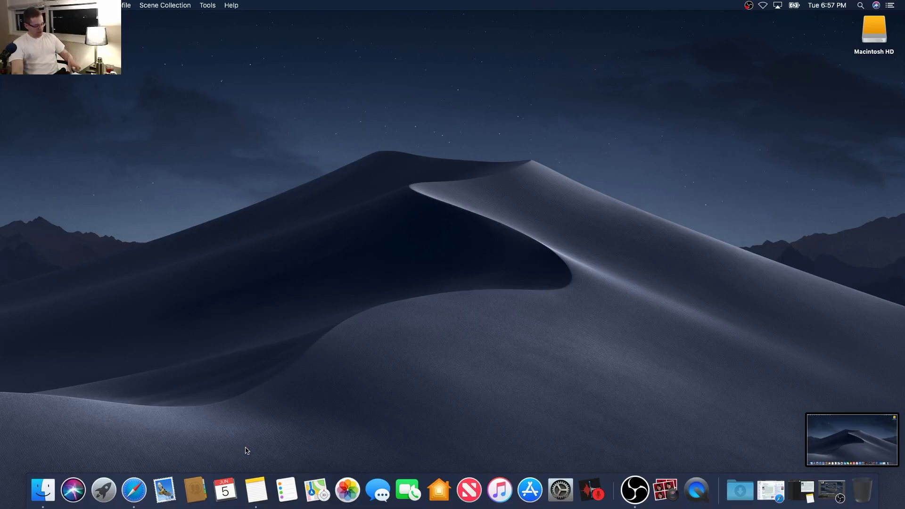
- Capture a rectangle around the dune's peak, then switch to window-capture mode for the Dock
key(super+shift+4)
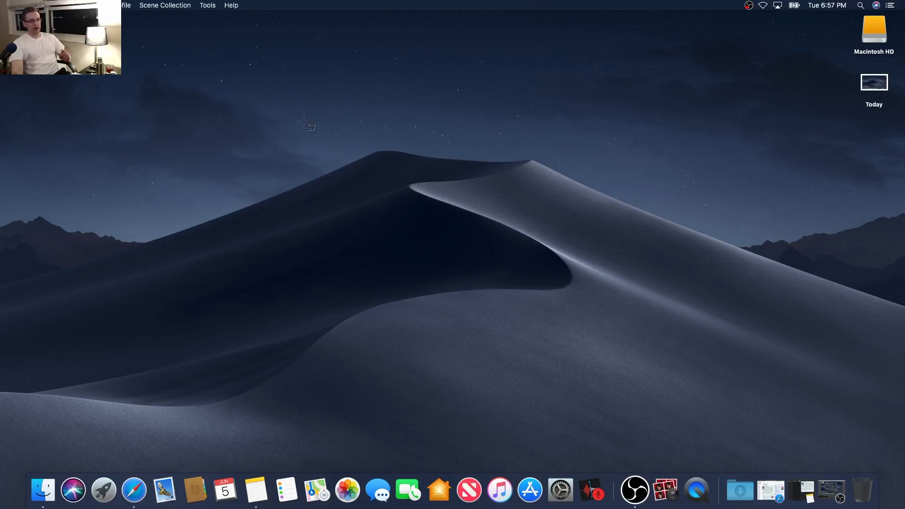
drag(300, 113, 668, 278)
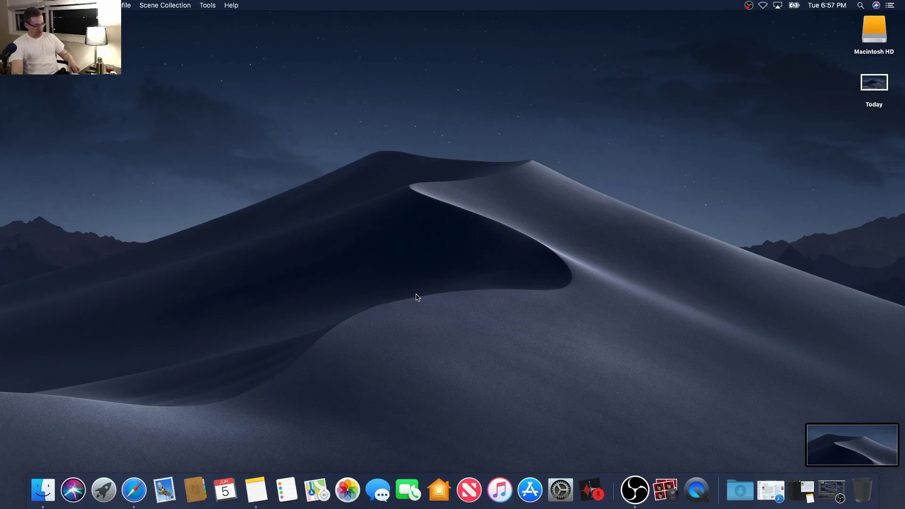
key(super+shift+4)
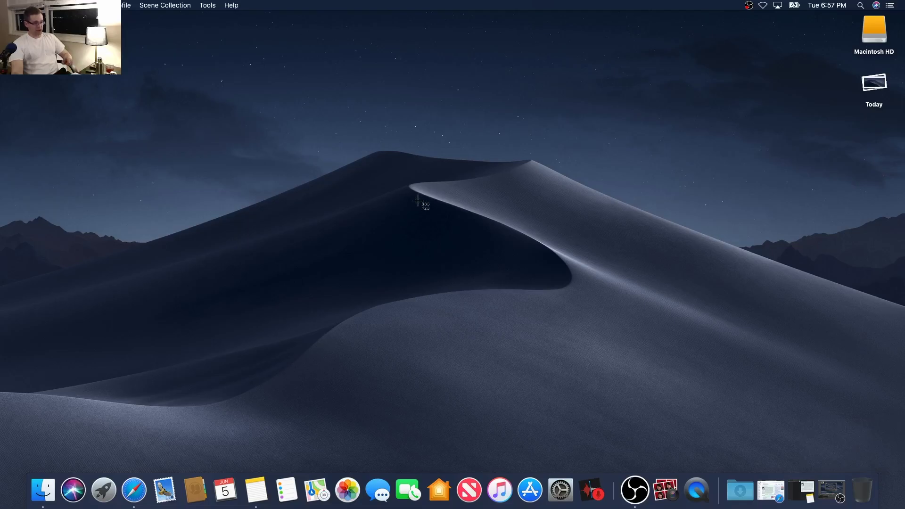
key(space)
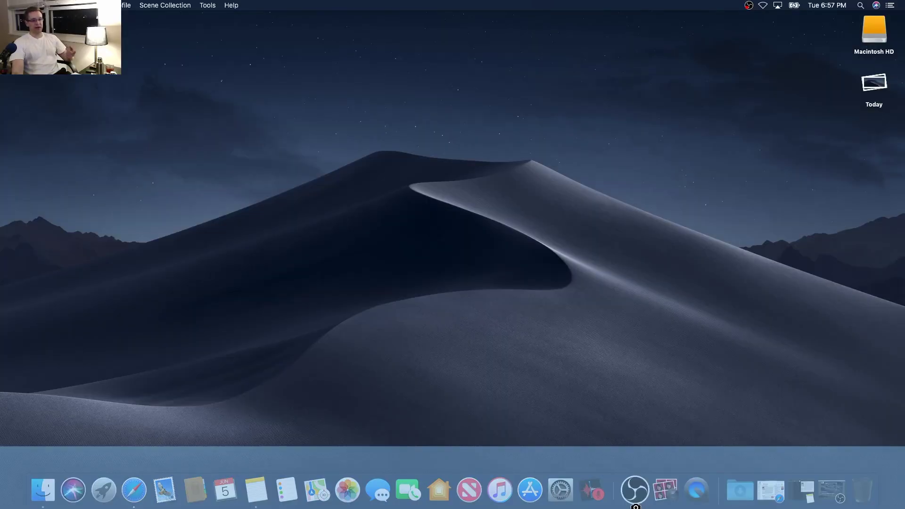
- Capture the Dock as a window screenshot, then delete the featured-article note in Notes
click(637, 493)
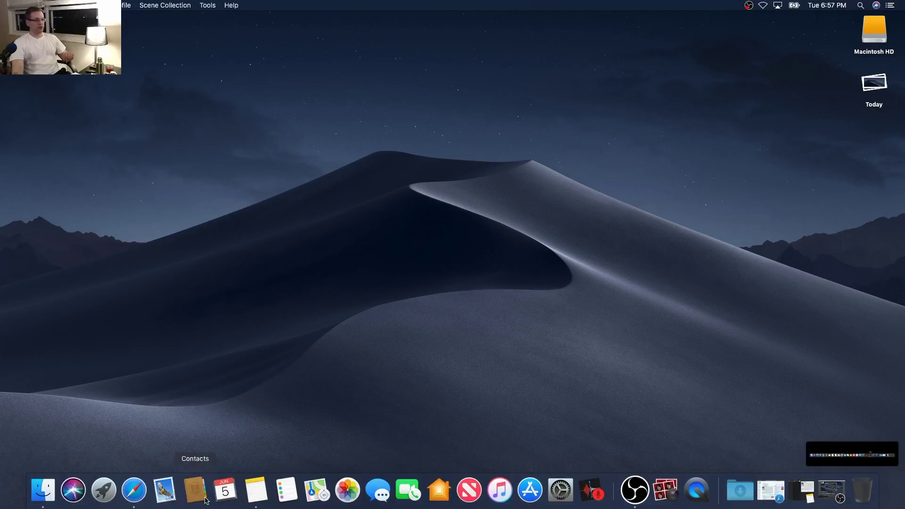
click(265, 493)
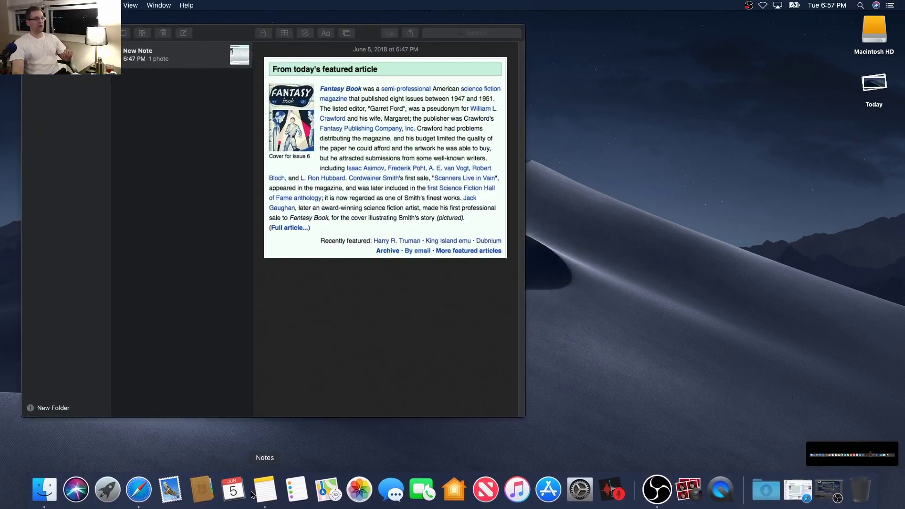
right_click(149, 57)
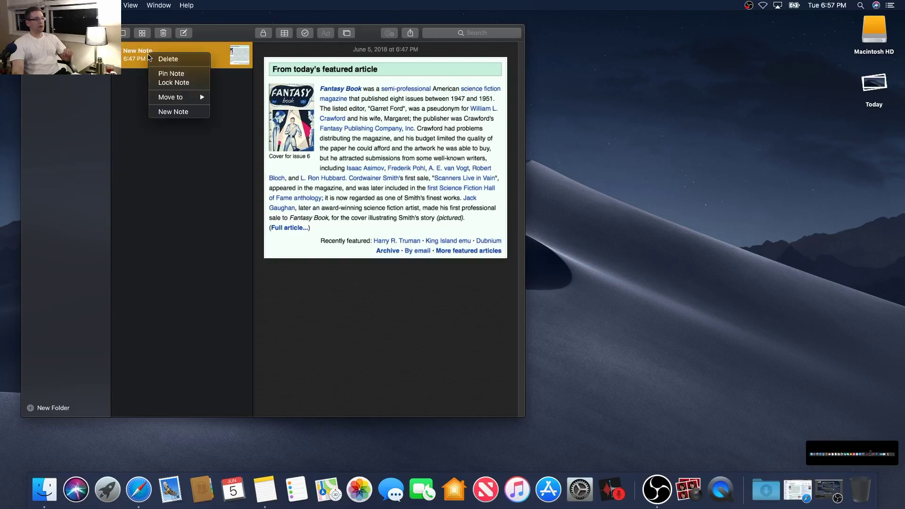
click(168, 59)
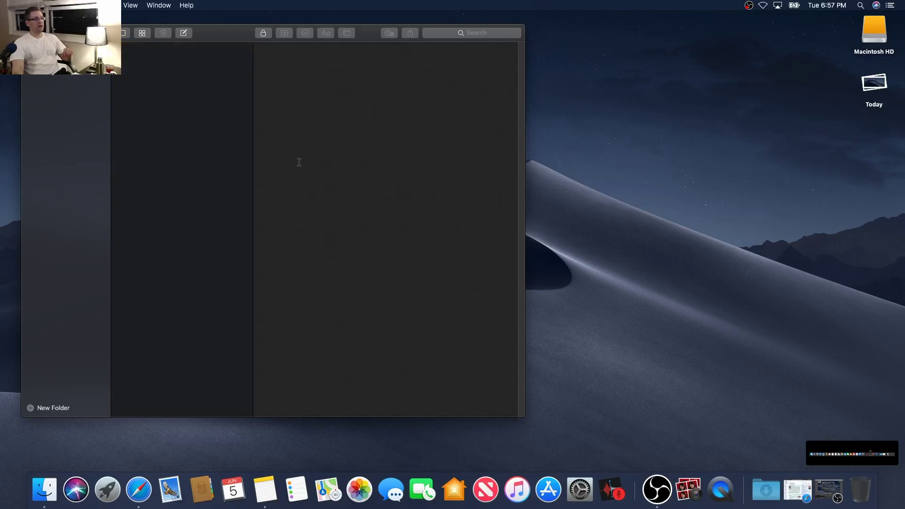
- Capture the empty, centred Notes window as a window screenshot and quit Notes
drag(217, 42, 283, 66)
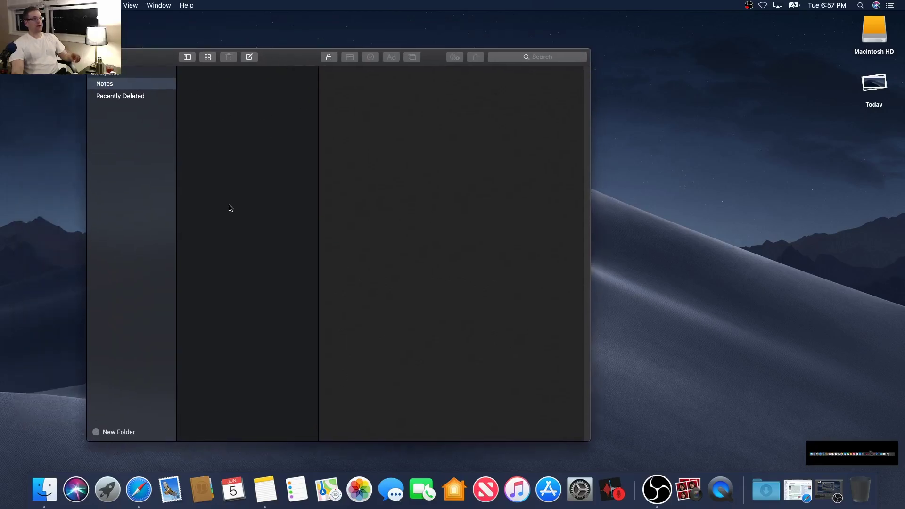
key(super+shift+4)
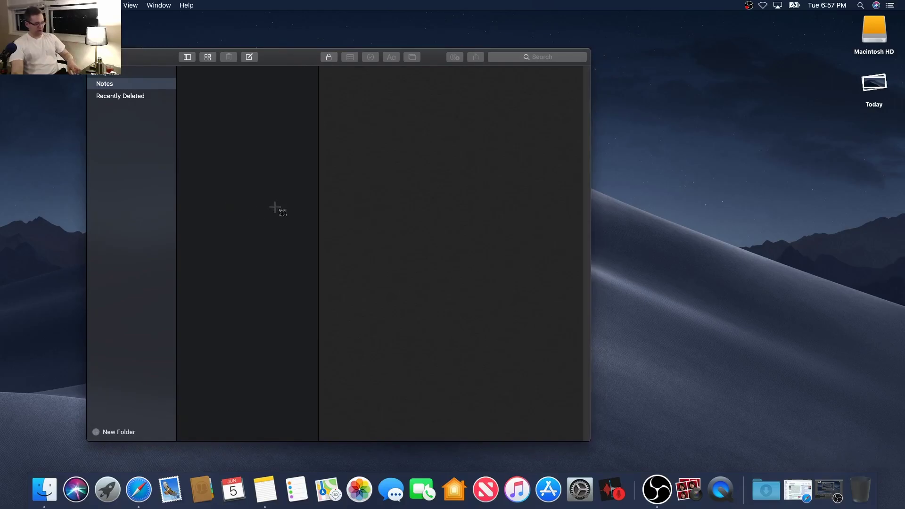
key(space)
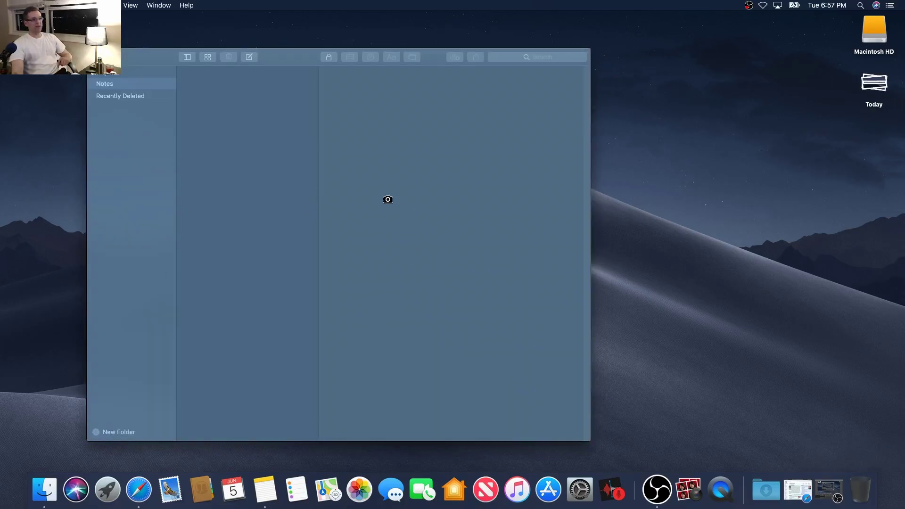
click(390, 199)
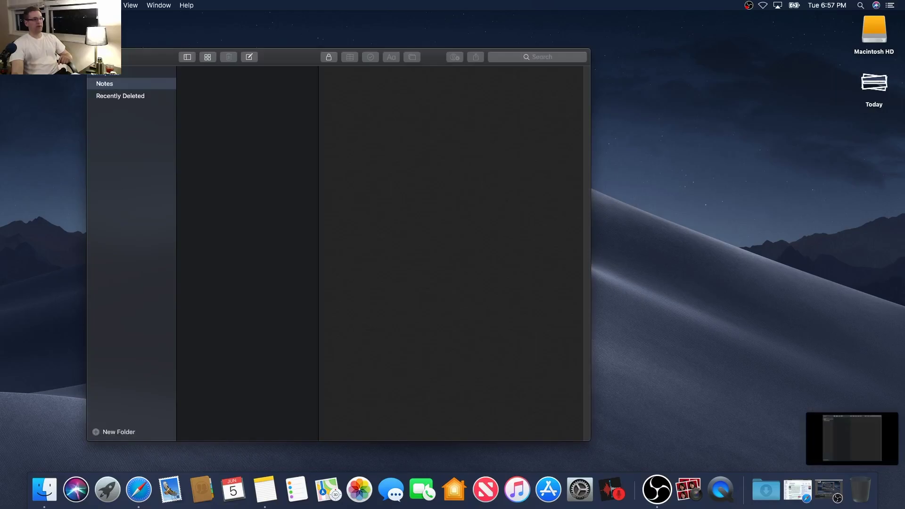
key(super+q)
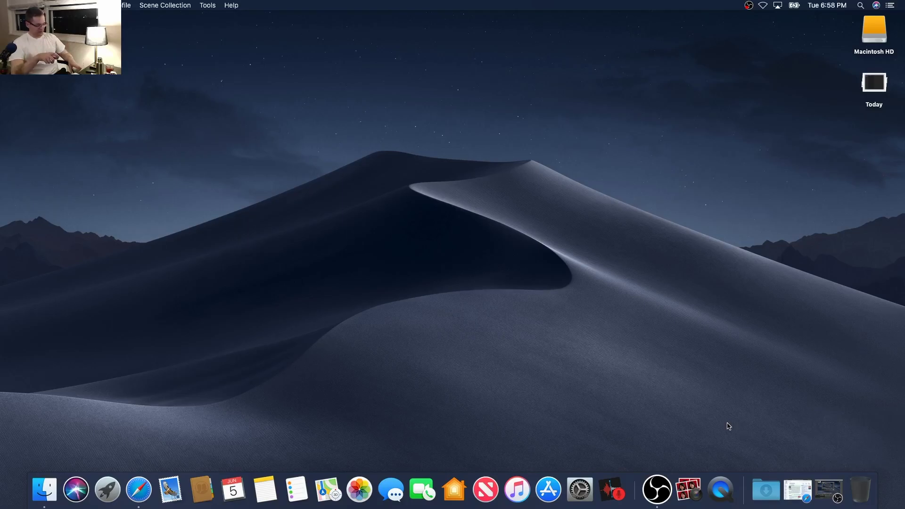
- Set Documents as the screenshot save location and start recording the entire screen
key(super+shift+4)
key(super+shift+5)
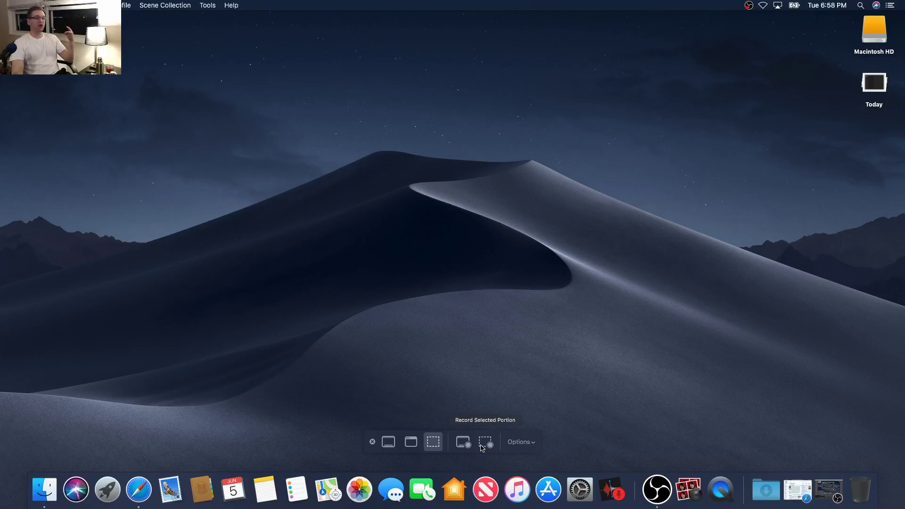
click(535, 447)
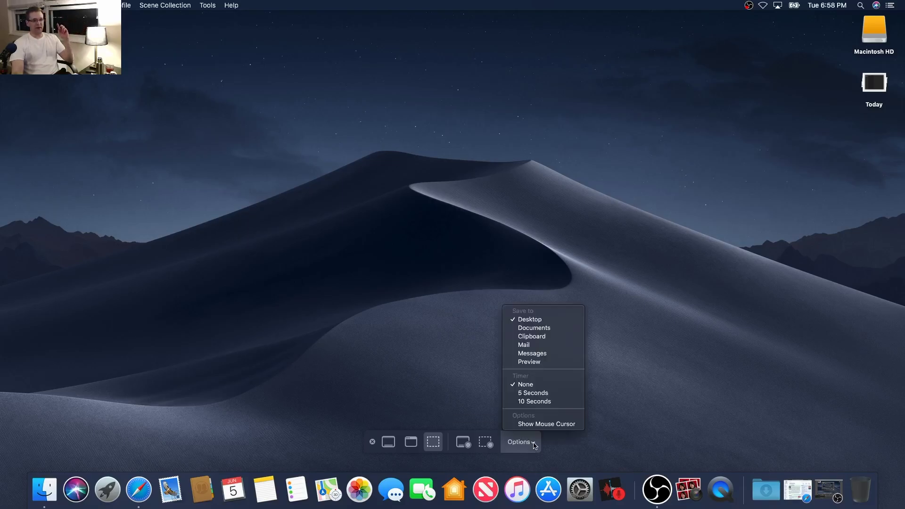
click(524, 329)
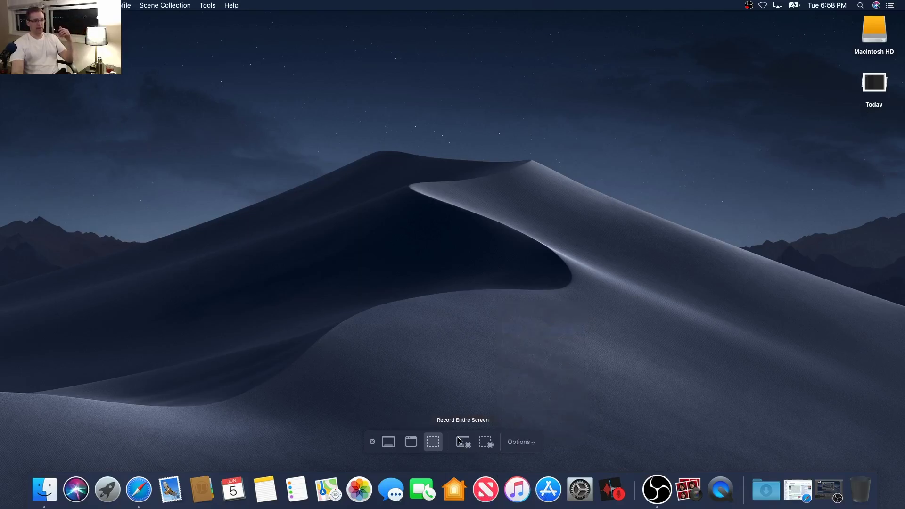
key(Escape)
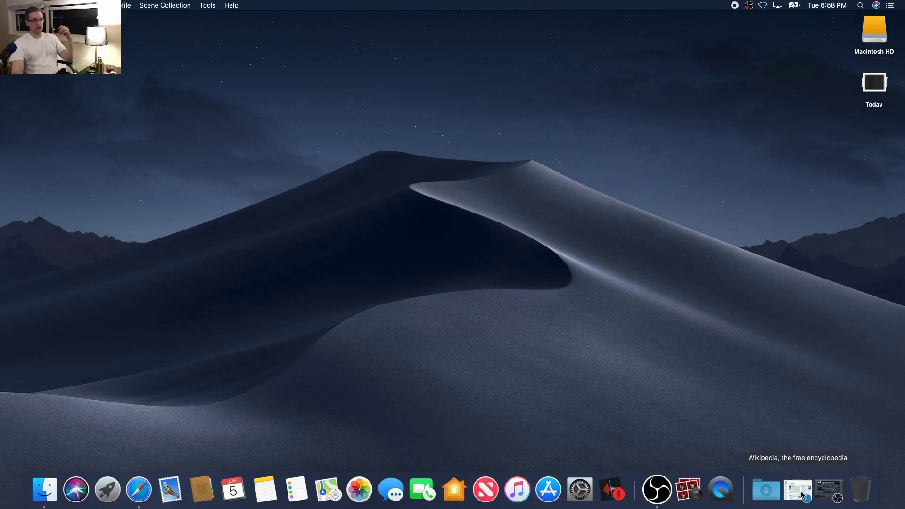
- Restore the Wikipedia window and browse the Arts portal down to the Mona Lisa
click(797, 490)
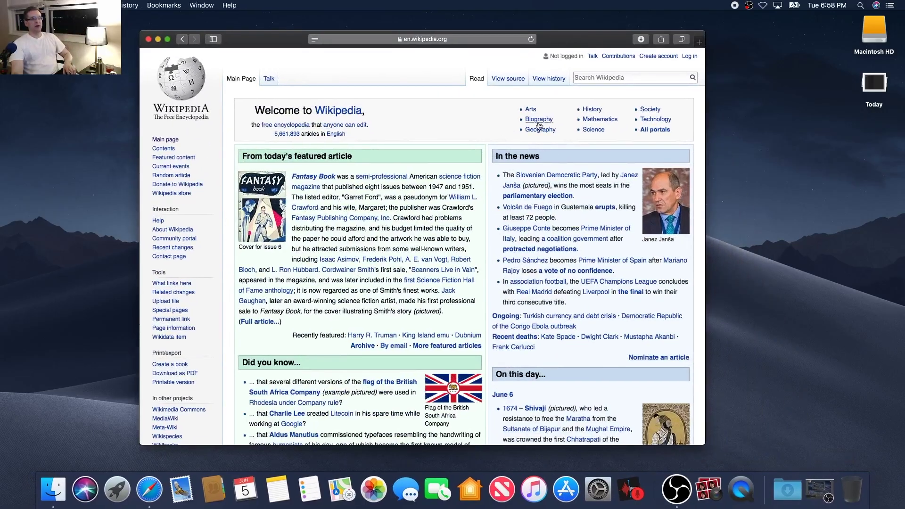
click(531, 112)
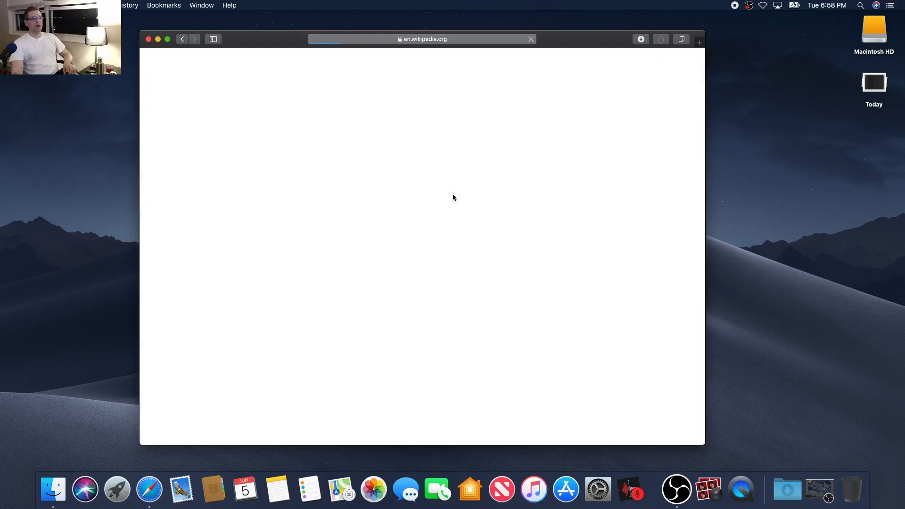
scroll(618, 253, down, 5)
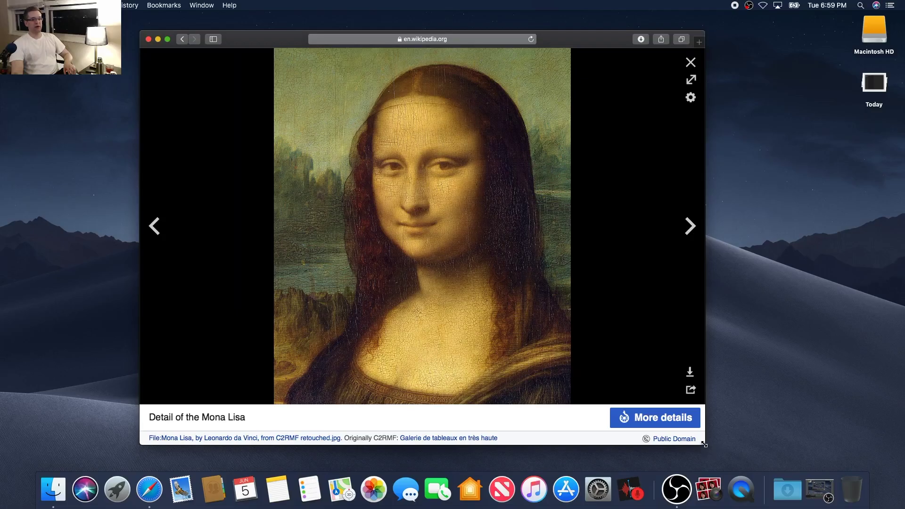
- Shrink and reposition the window around the Mona Lisa, stop the recording, and close the window
drag(704, 445, 708, 472)
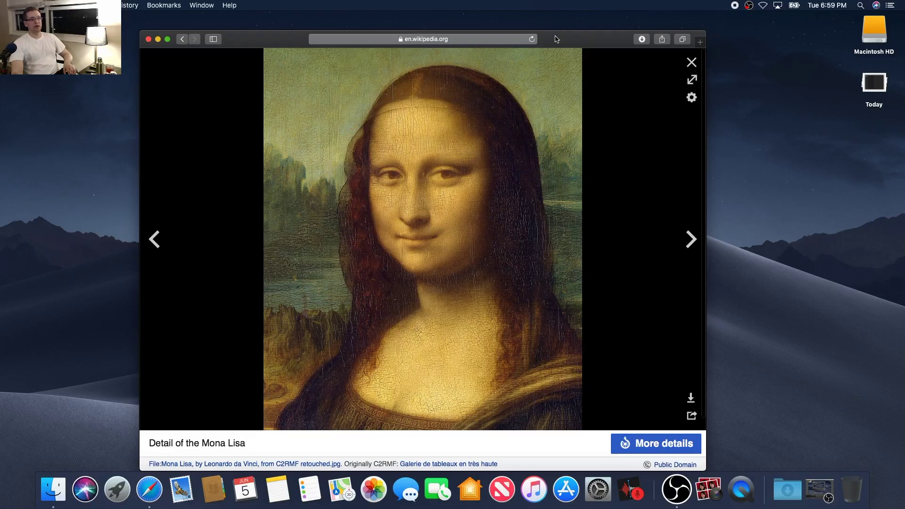
drag(556, 39, 561, 30)
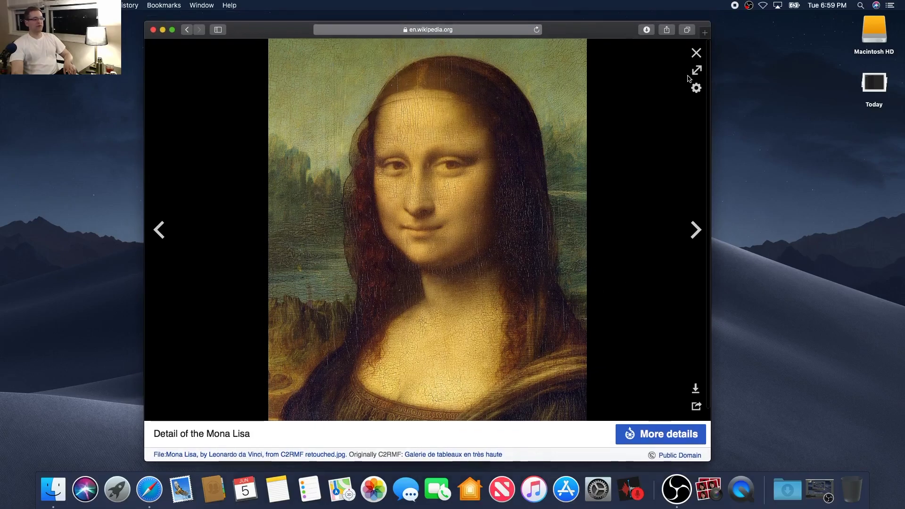
click(734, 6)
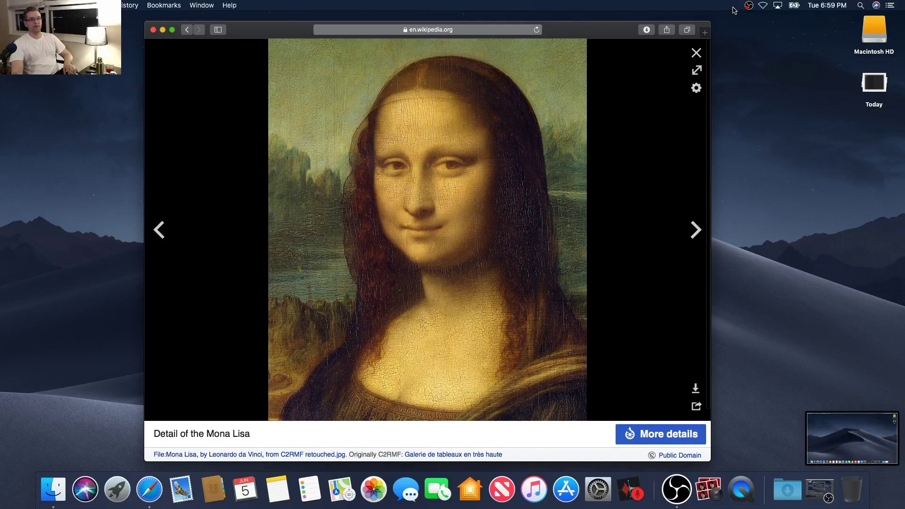
click(153, 30)
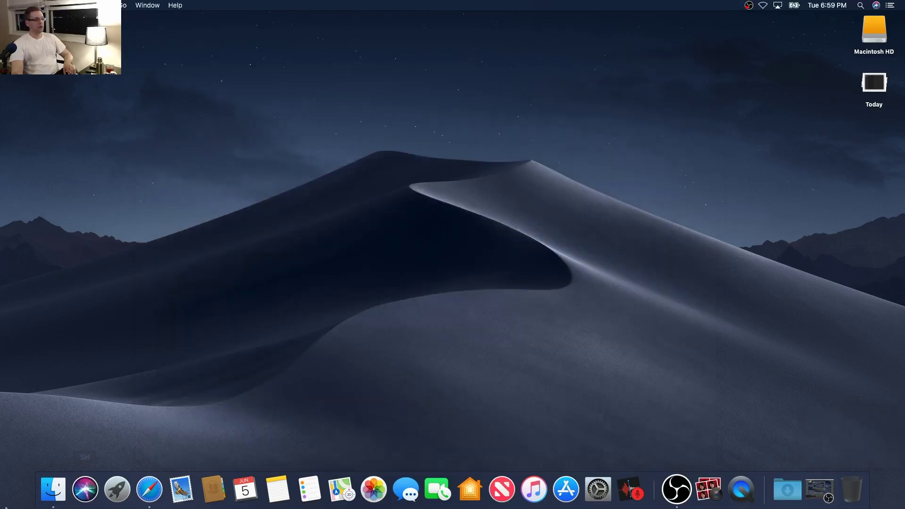
- Select the Screen Recording file in Finder's Documents folder and preview it with Quick Look
click(54, 492)
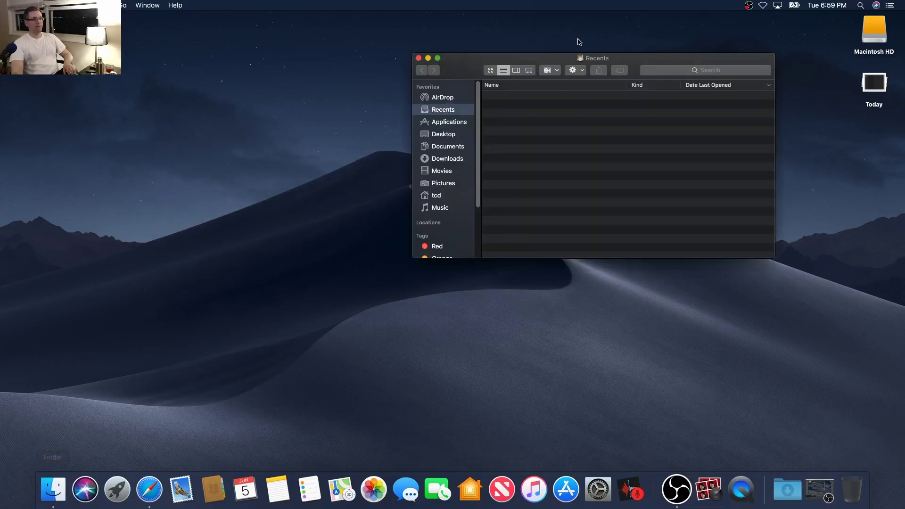
click(459, 149)
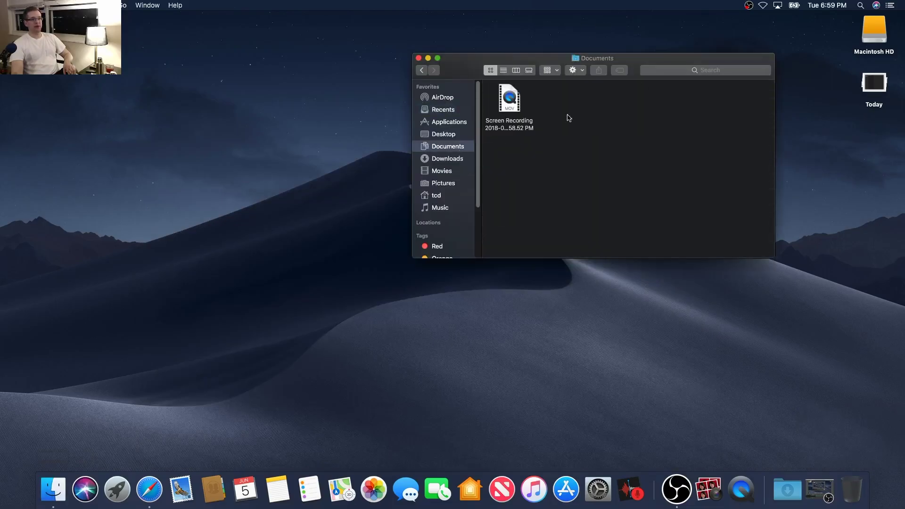
click(518, 106)
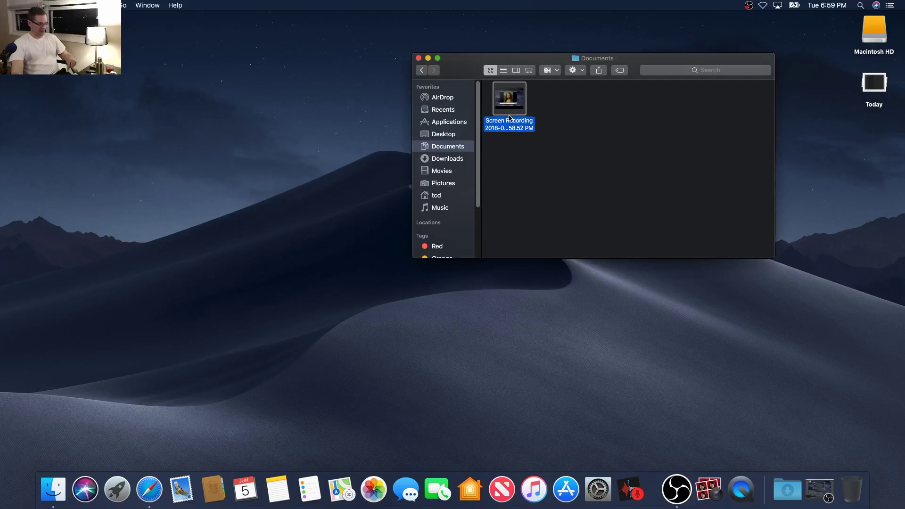
key(space)
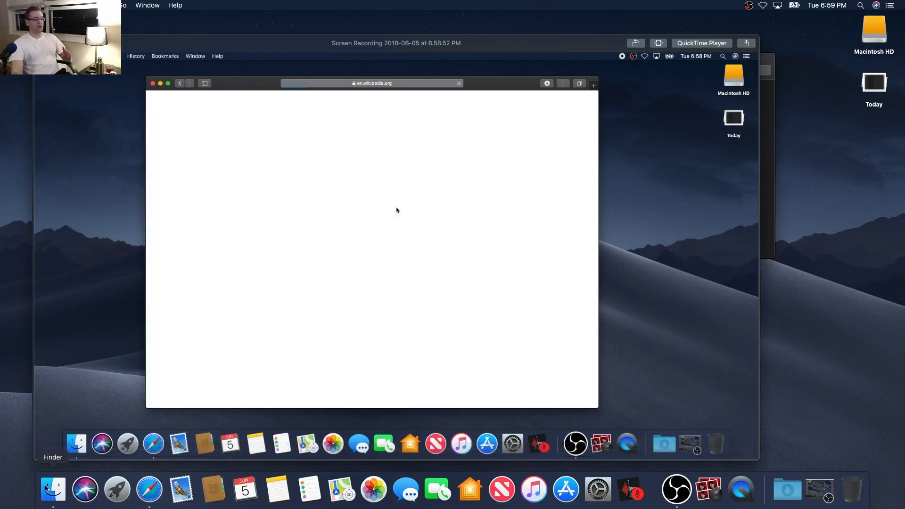
mouse_move(49, 451)
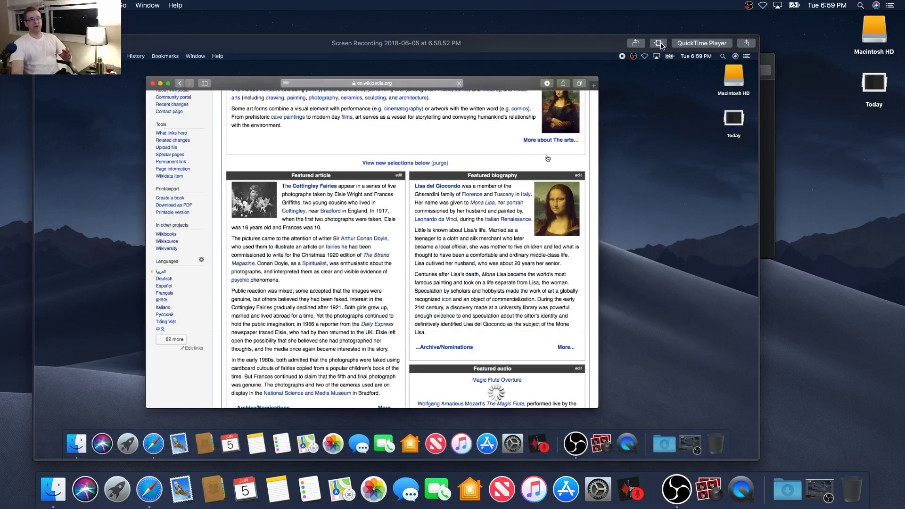
- Trim the recording to just the Mona Lisa portion and replace the original file
click(660, 43)
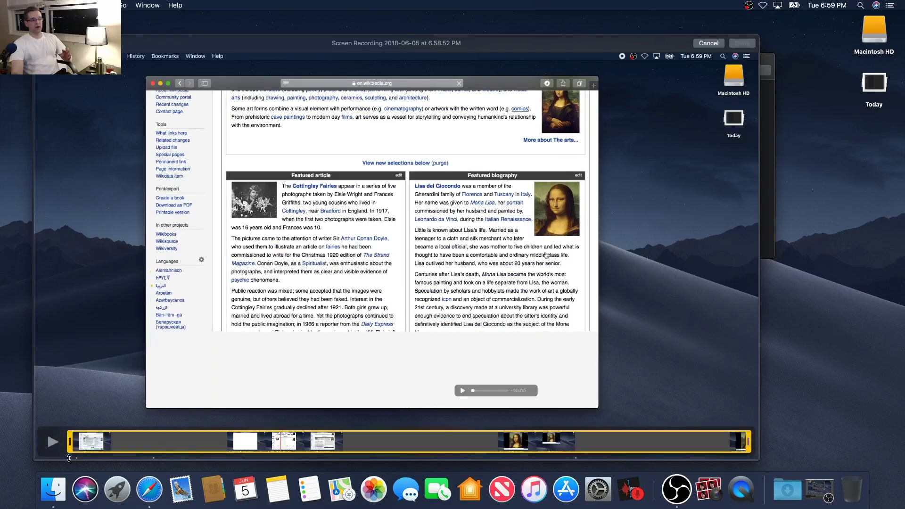
drag(68, 458, 342, 445)
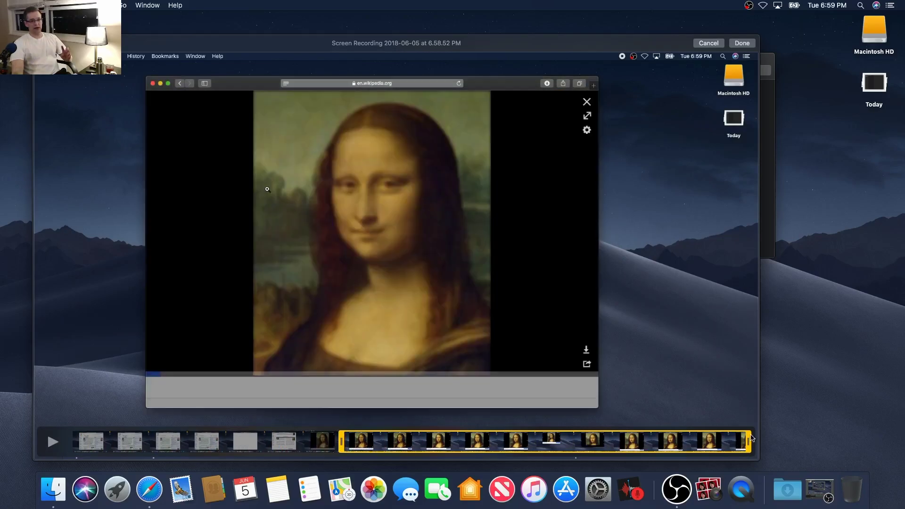
drag(751, 438, 536, 441)
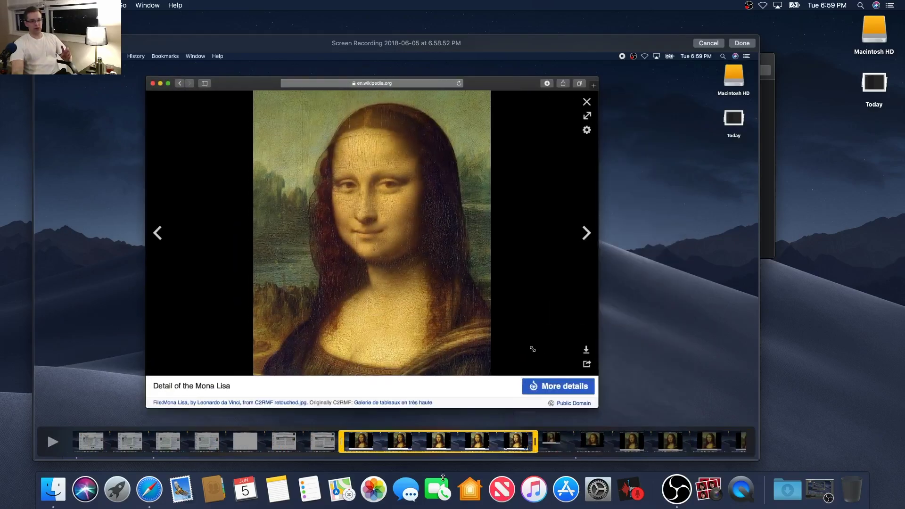
click(743, 44)
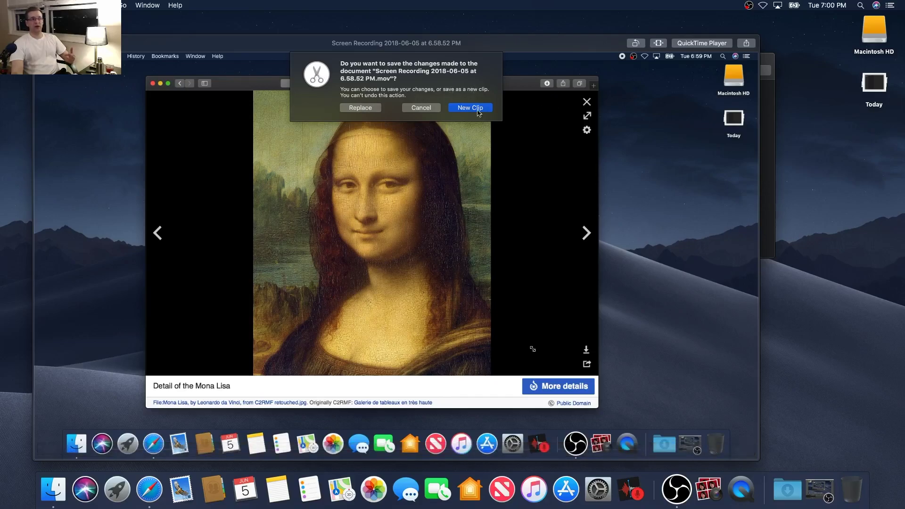
click(366, 110)
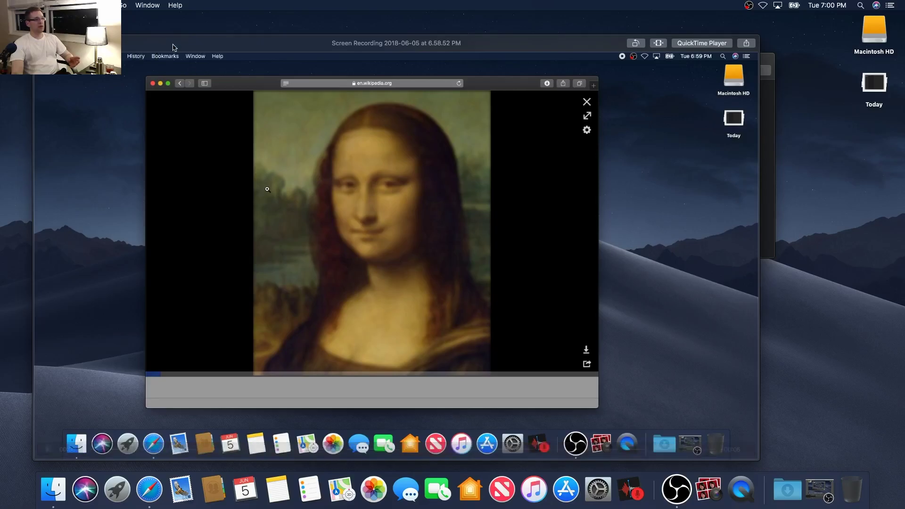
- Close the player, then preview the trimmed recording once more in Quick Look
drag(169, 43, 173, 53)
key(super+w)
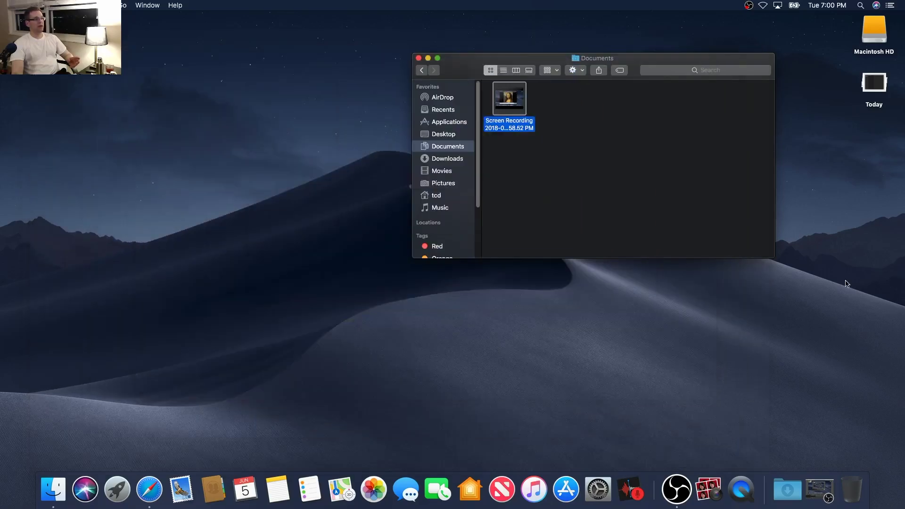
mouse_move(519, 106)
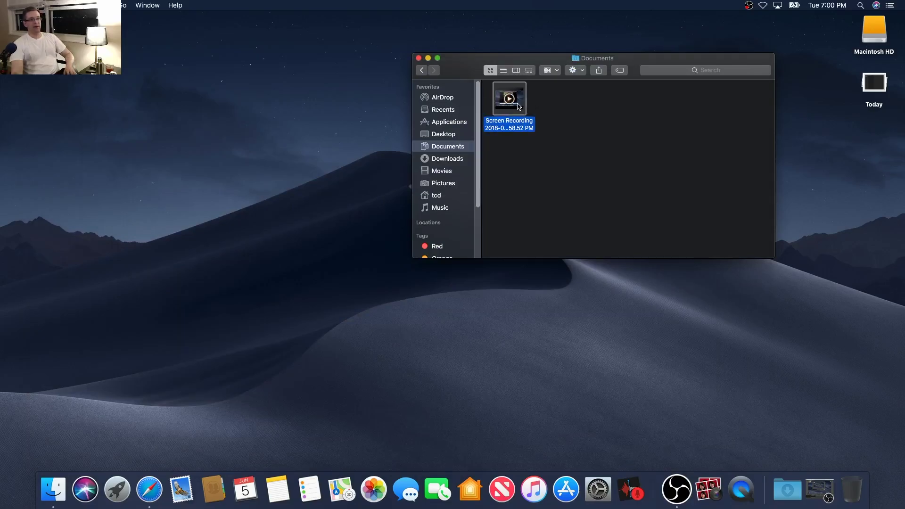
key(space)
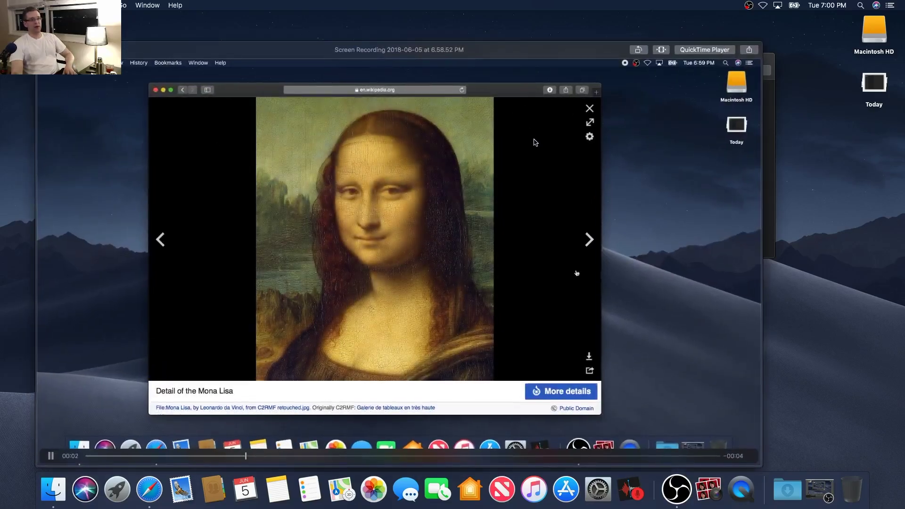
key(space)
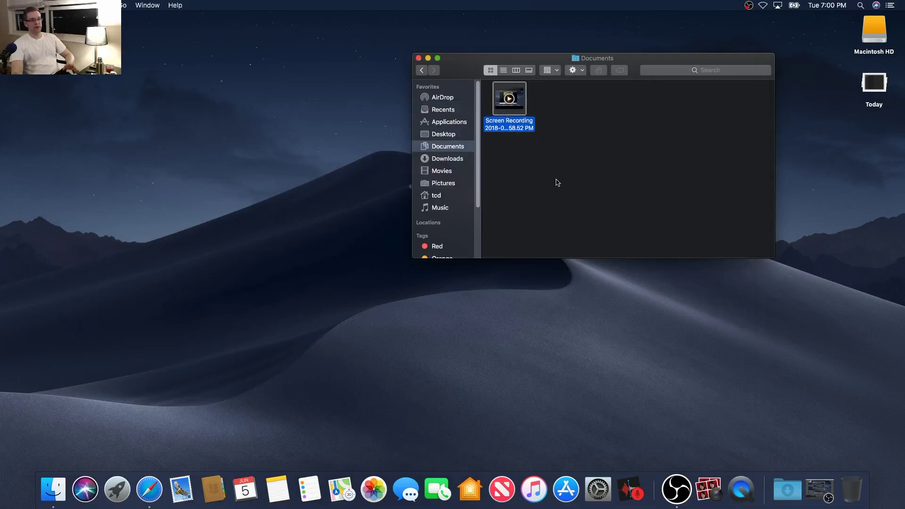
- Move the screen recording to the Trash, empty it permanently, and close the Documents window
drag(510, 98, 851, 490)
right_click(851, 489)
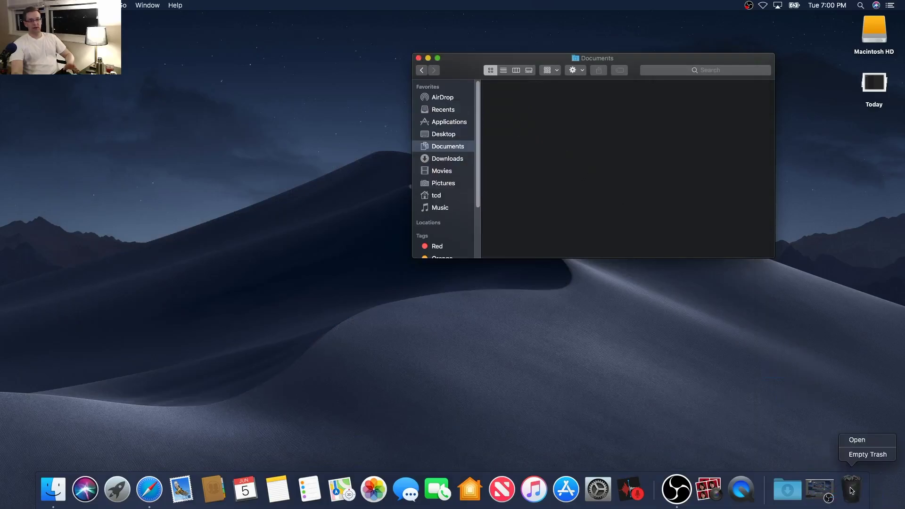
click(863, 454)
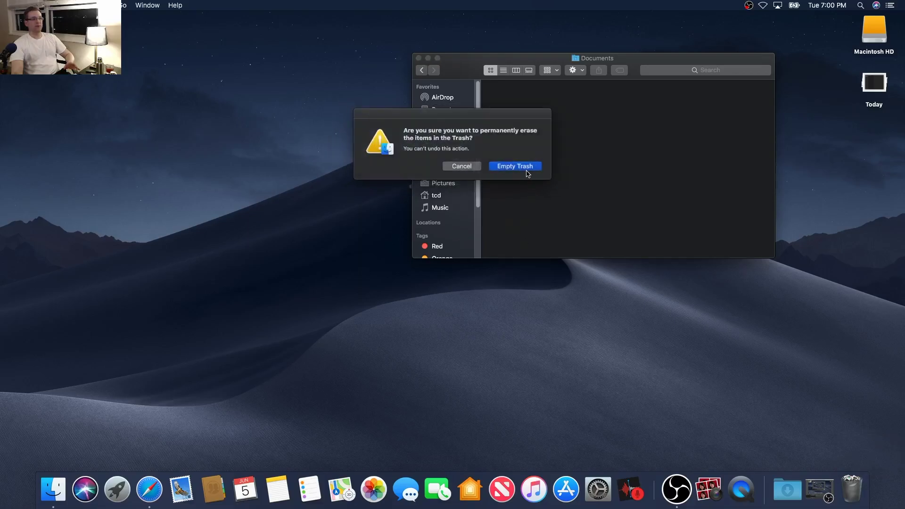
click(528, 168)
click(419, 58)
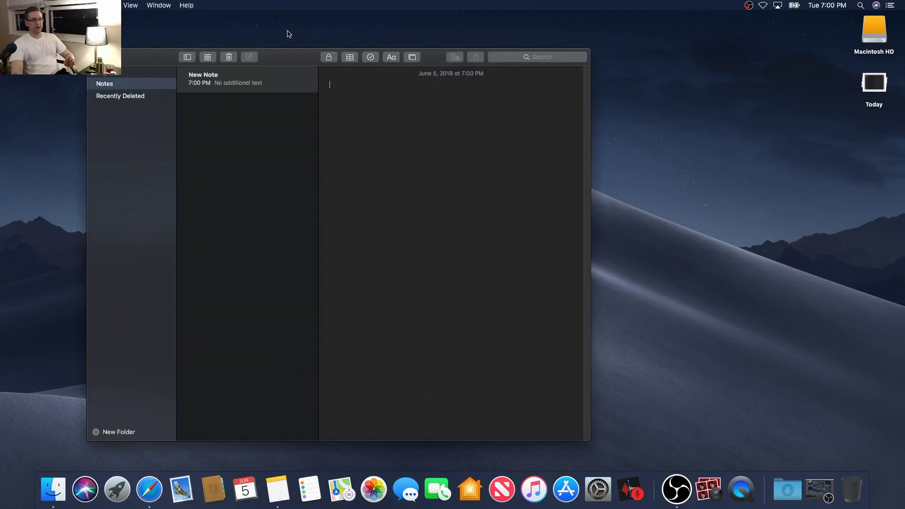
- Open English Wikipedia in Safari and scroll to the Taagepera Church featured picture
drag(288, 54, 260, 44)
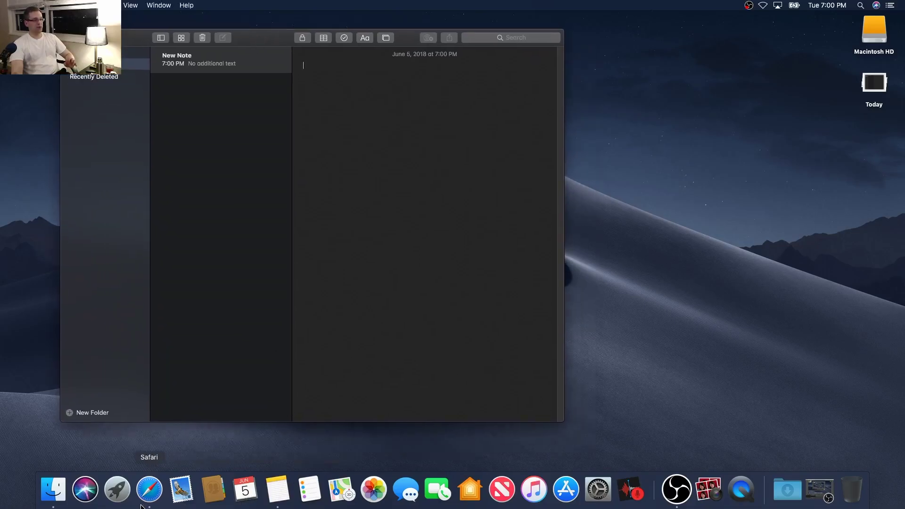
click(149, 489)
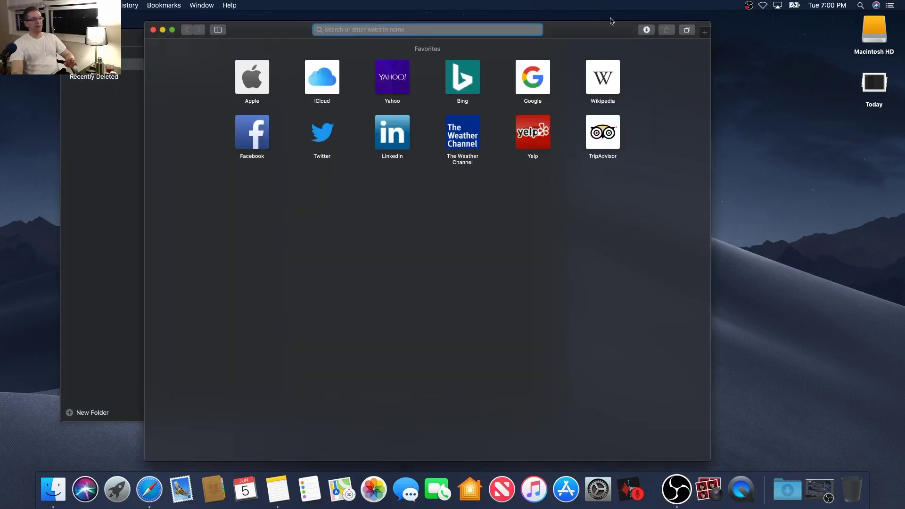
click(606, 77)
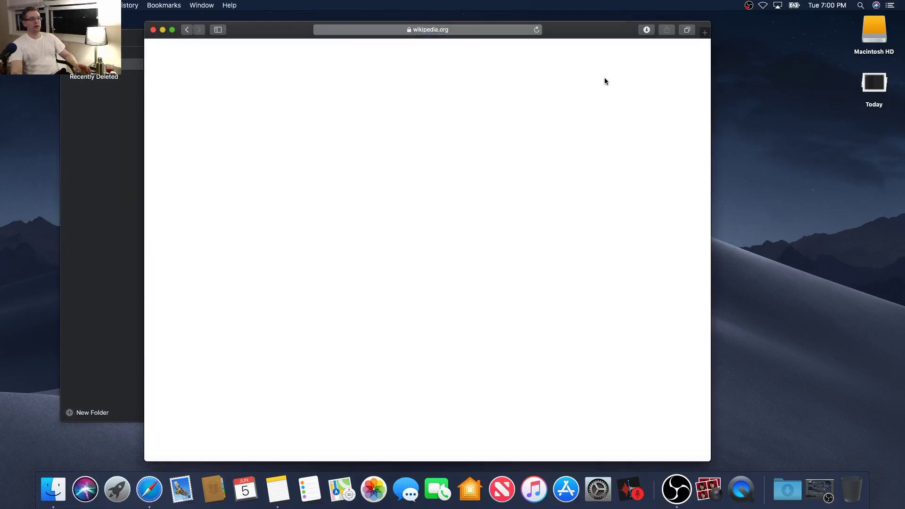
click(380, 106)
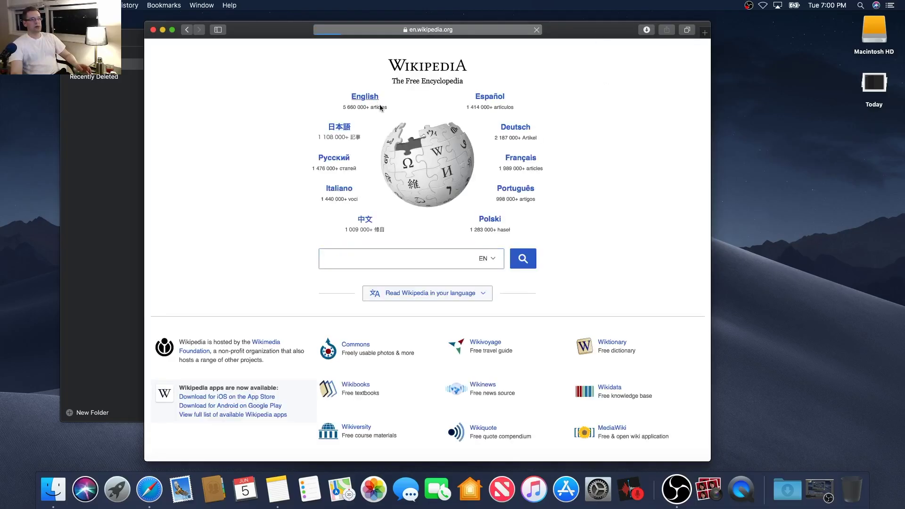
scroll(644, 215, down, 10)
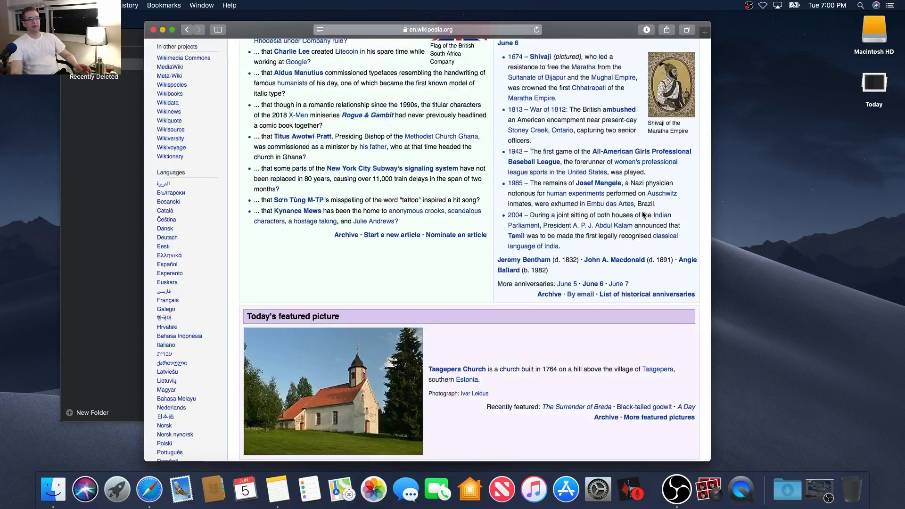
scroll(644, 212, down, 5)
scroll(646, 205, up, 1)
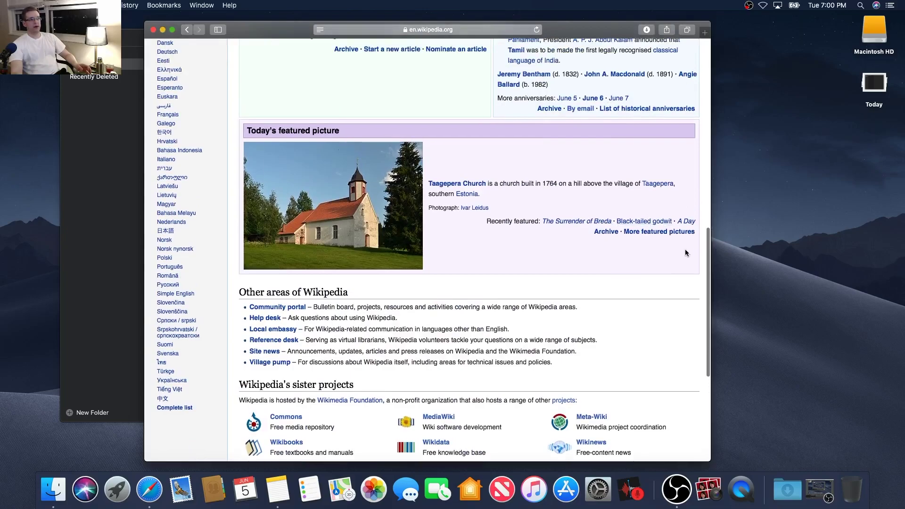
scroll(683, 257, up, 2)
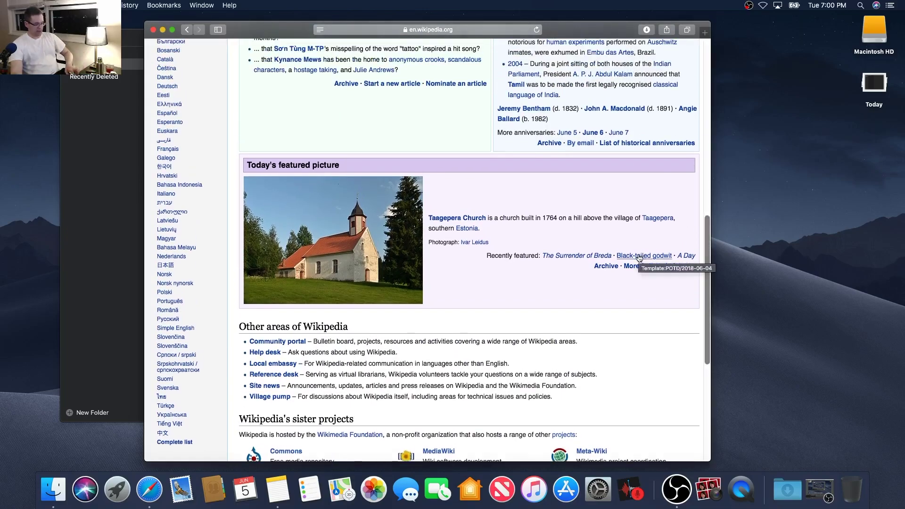
- Capture the Today's featured picture box as an area screenshot and open it in Markup
key(super+shift+4)
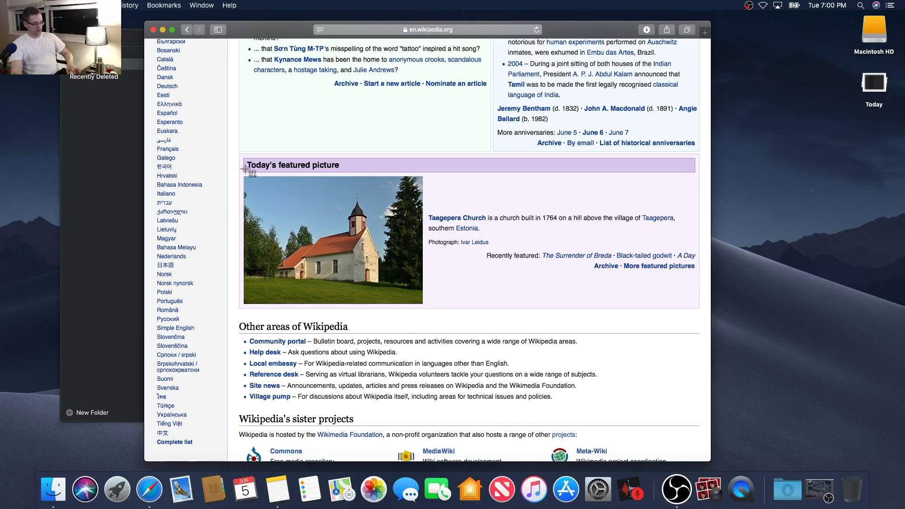
mouse_move(242, 156)
mouse_down()
mouse_move(297, 197)
mouse_move(729, 330)
mouse_move(702, 309)
mouse_up()
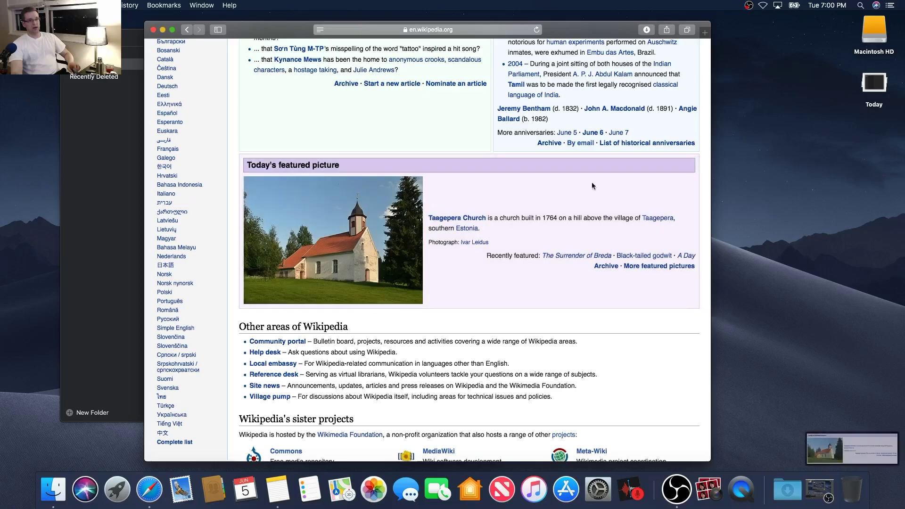
click(163, 30)
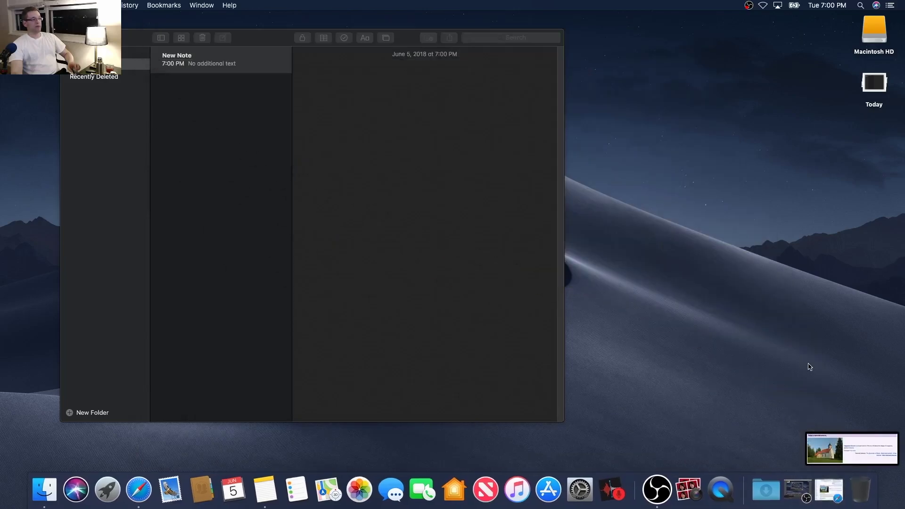
click(829, 453)
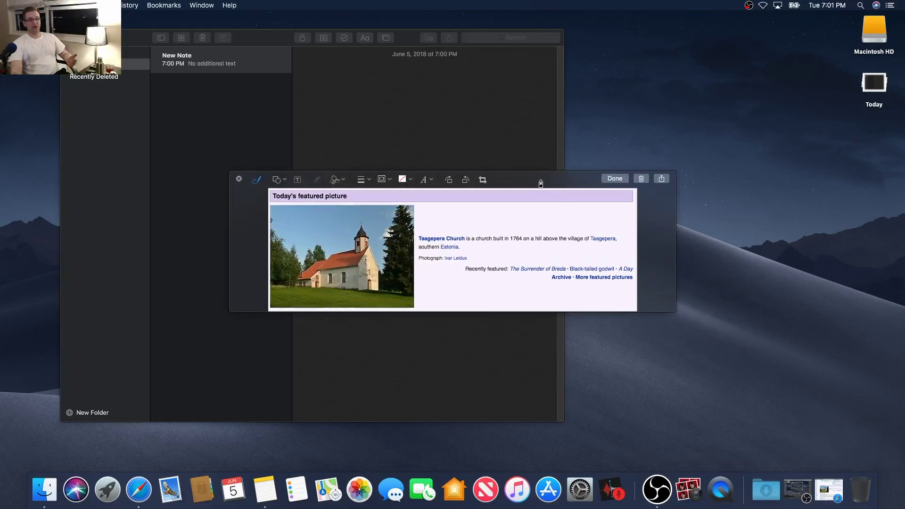
- Crop the Wikipedia screenshot's edges in to frame only the church photo, then save it
drag(543, 182, 624, 185)
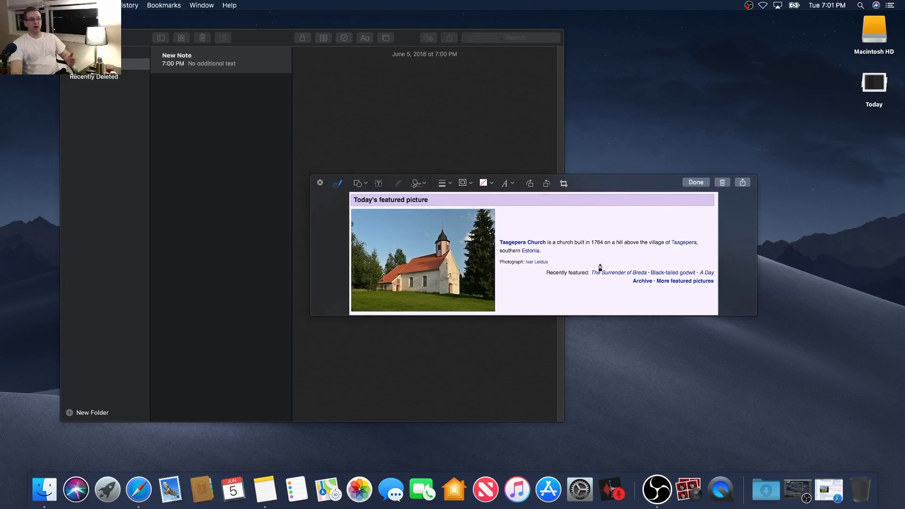
click(564, 184)
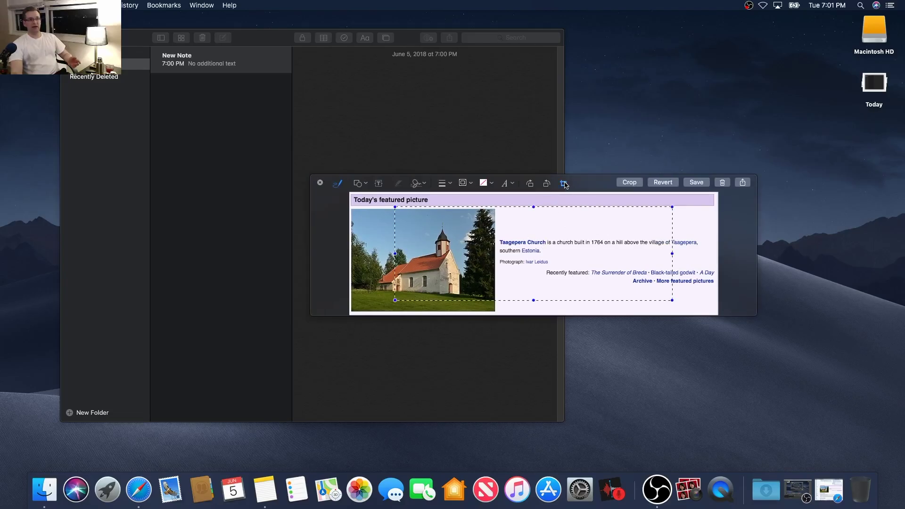
drag(672, 253, 493, 255)
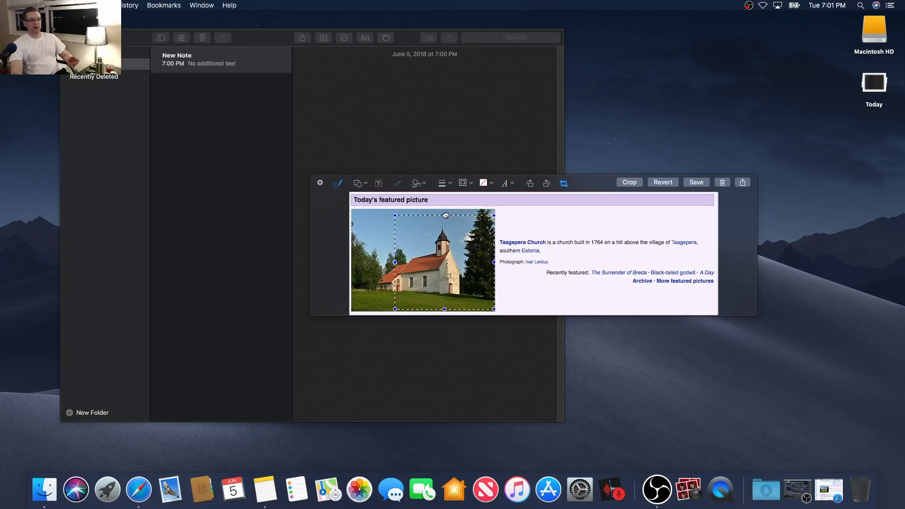
drag(417, 238, 359, 260)
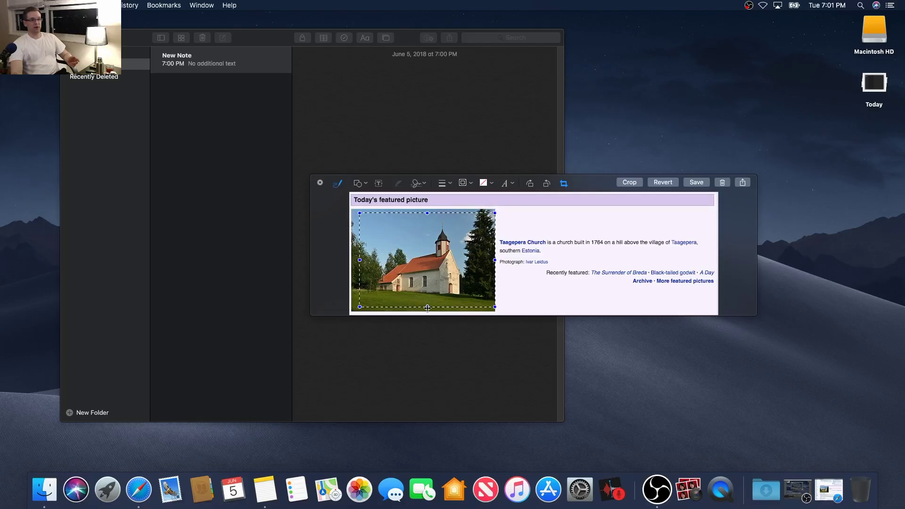
drag(427, 308, 428, 310)
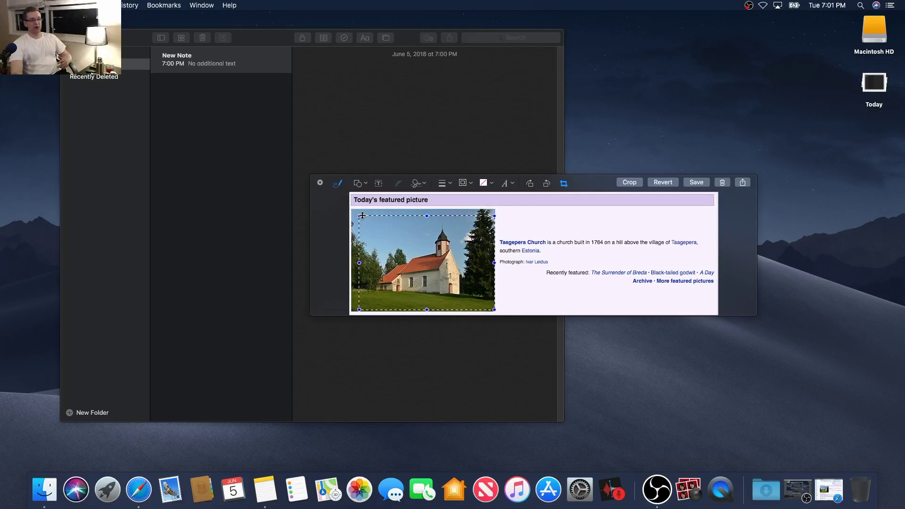
drag(360, 217, 354, 212)
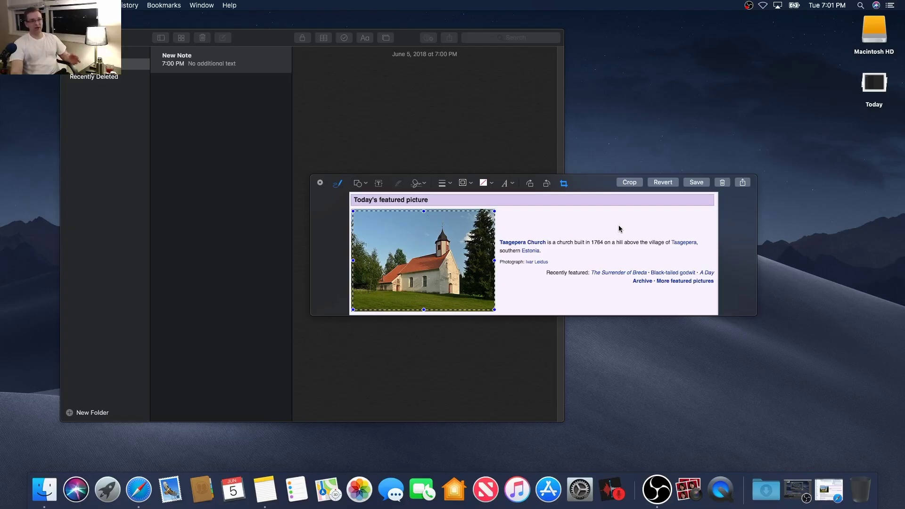
click(697, 182)
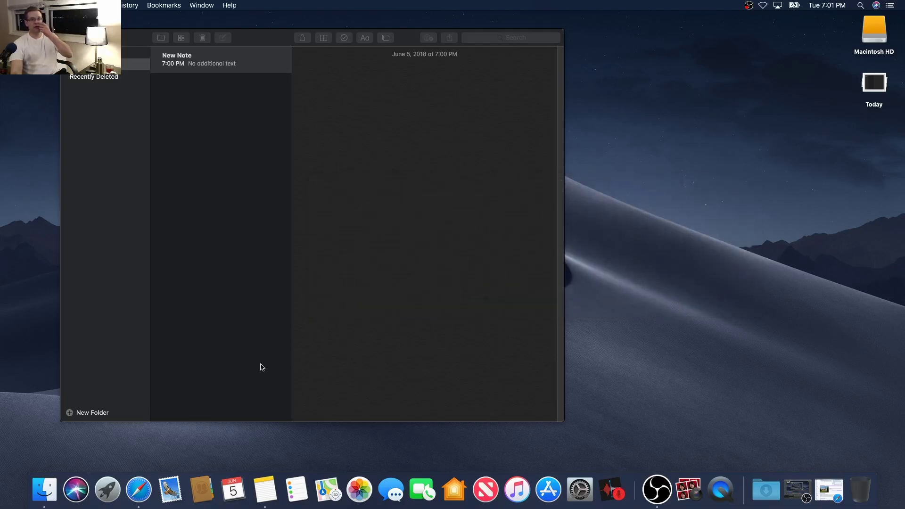
click(20, 483)
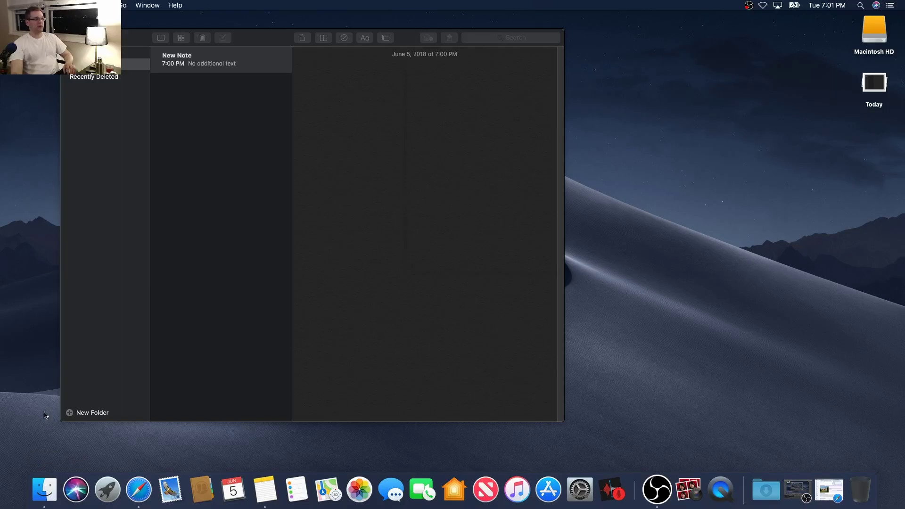
click(445, 161)
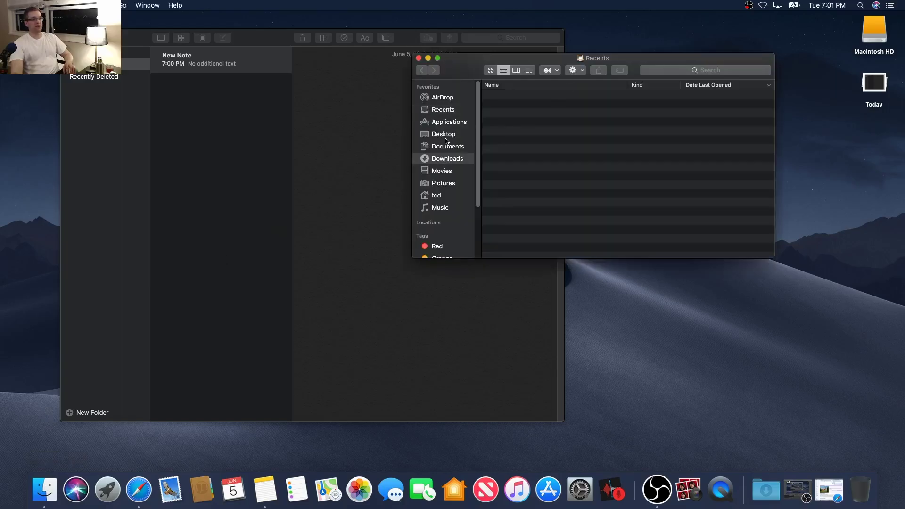
click(444, 134)
click(446, 146)
click(508, 96)
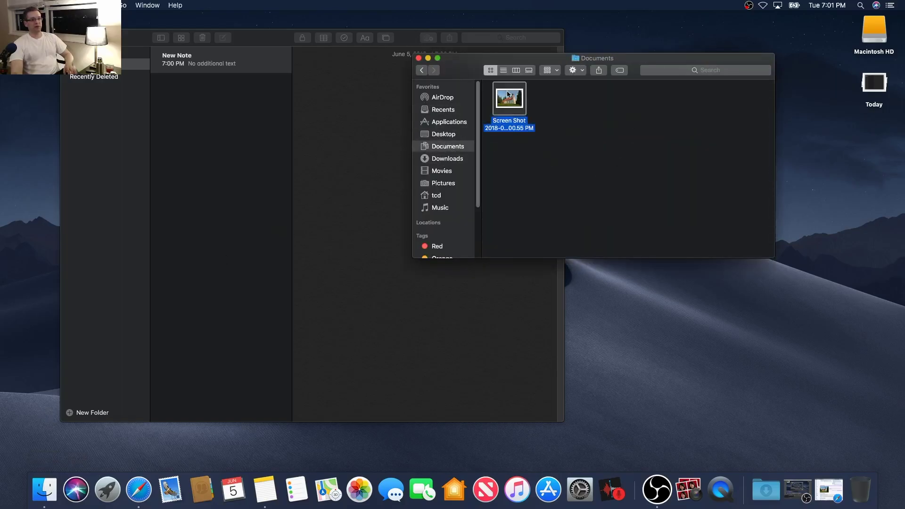
key(space)
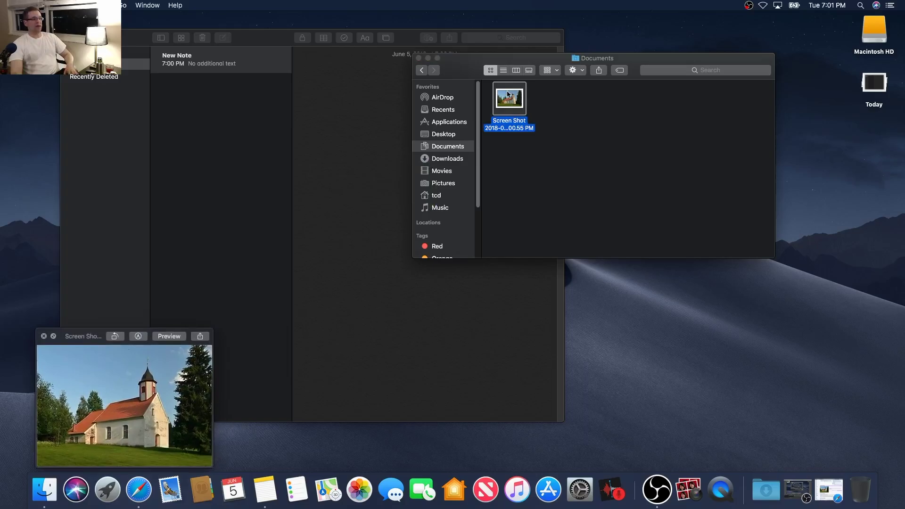
key(space)
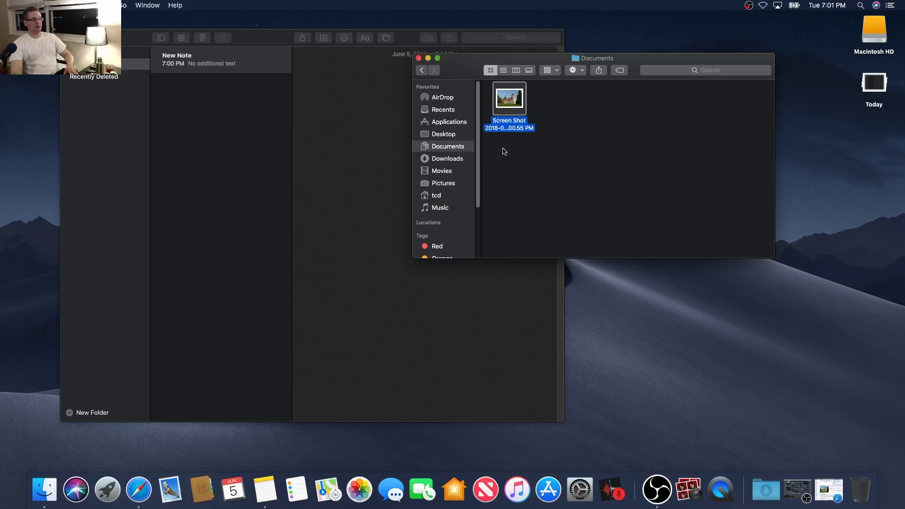
click(418, 58)
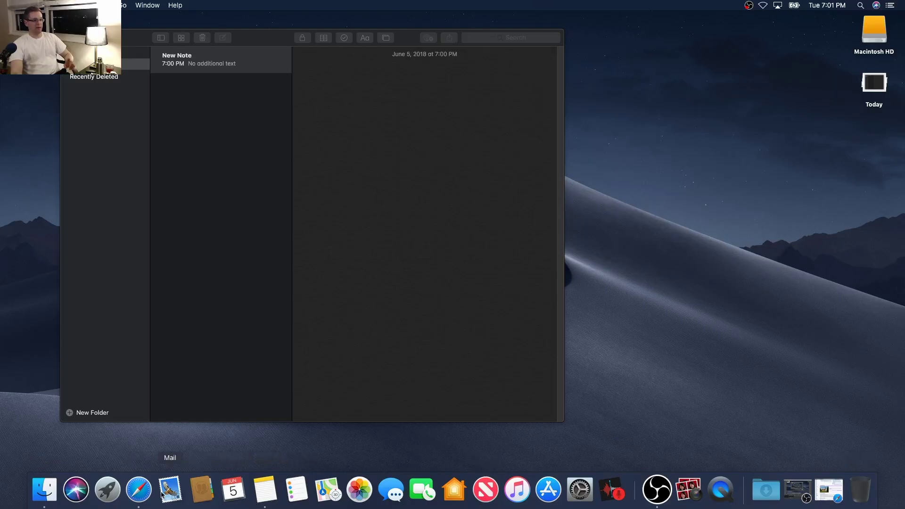
- Open the Slovenian Democratic Party Wikipedia article in Safari
click(144, 498)
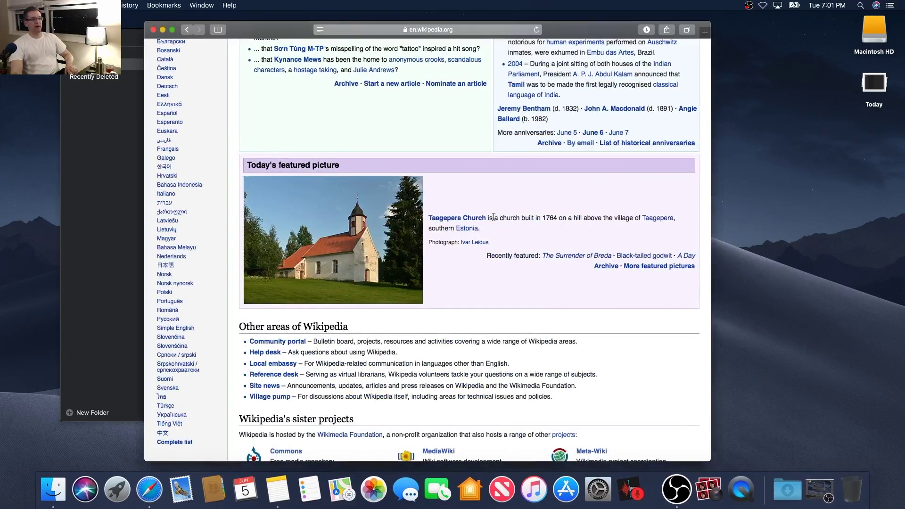
scroll(514, 286, up, 1)
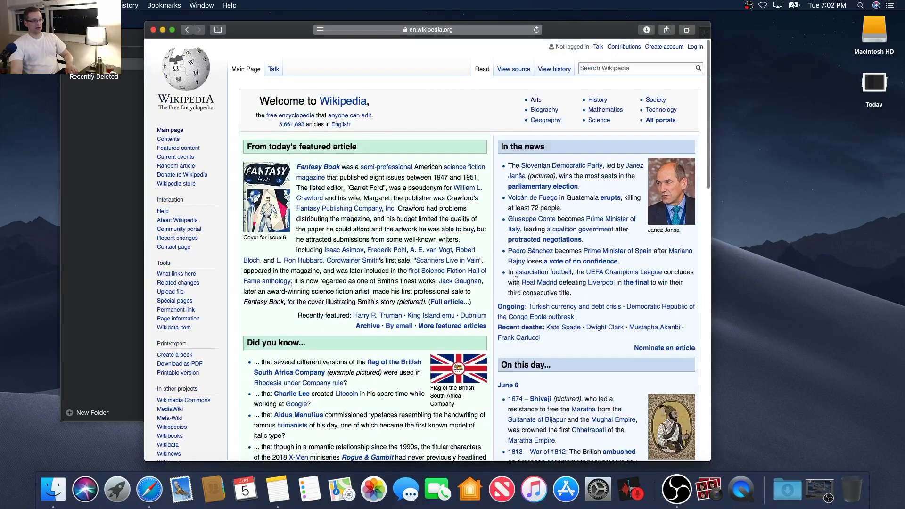
click(535, 168)
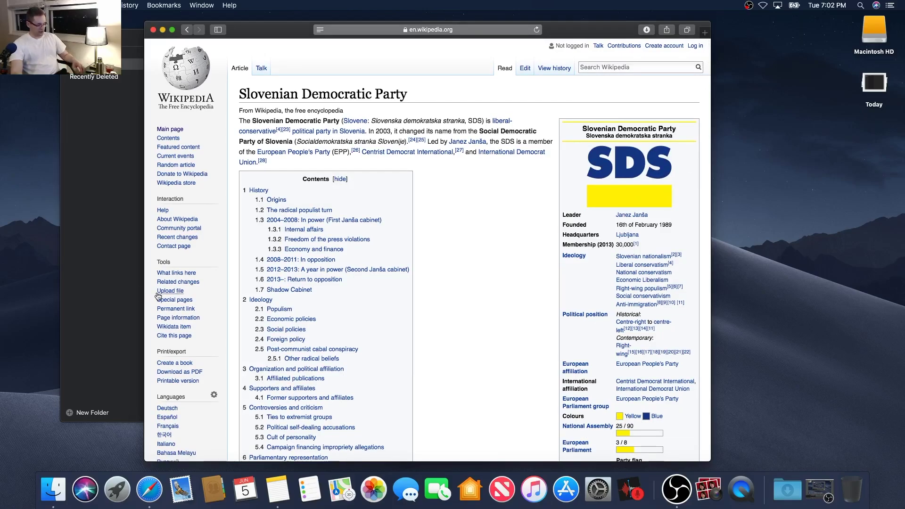
- Capture the SDS logo from the infobox with Cmd+Shift+4, then minimise Safari
key(super+shift+4)
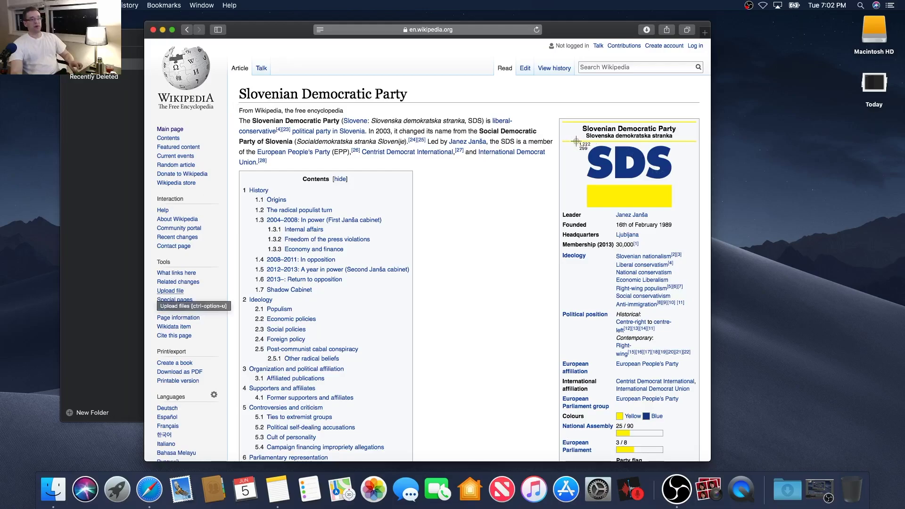
drag(578, 140, 686, 208)
click(162, 30)
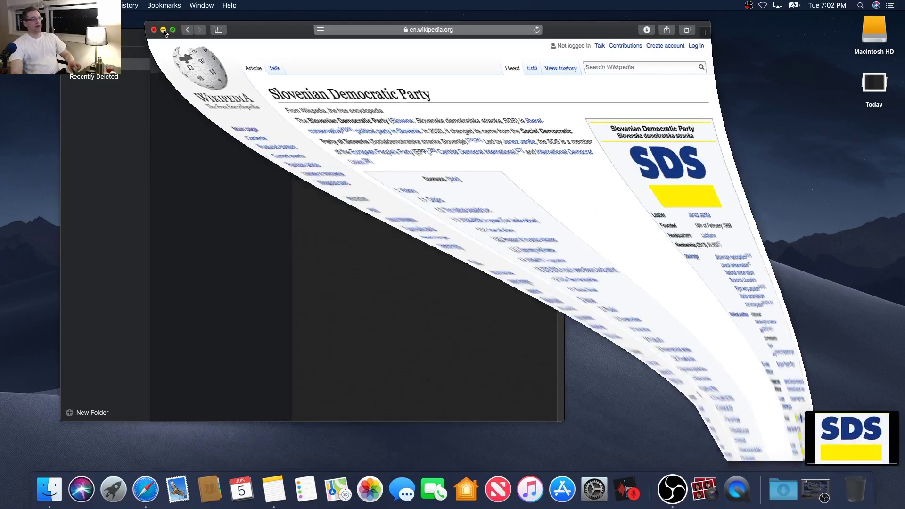
- Drop the SDS logo screenshot thumbnail into the body of the new note
drag(865, 439, 338, 98)
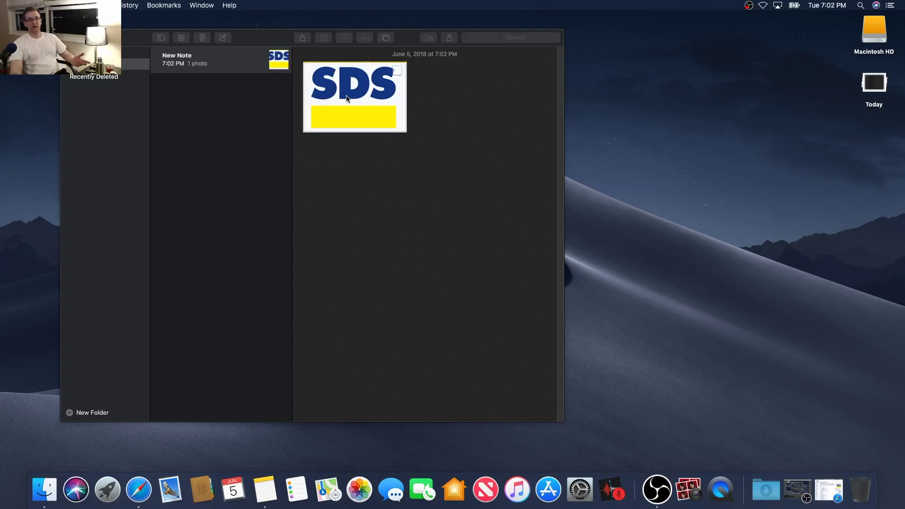
click(444, 130)
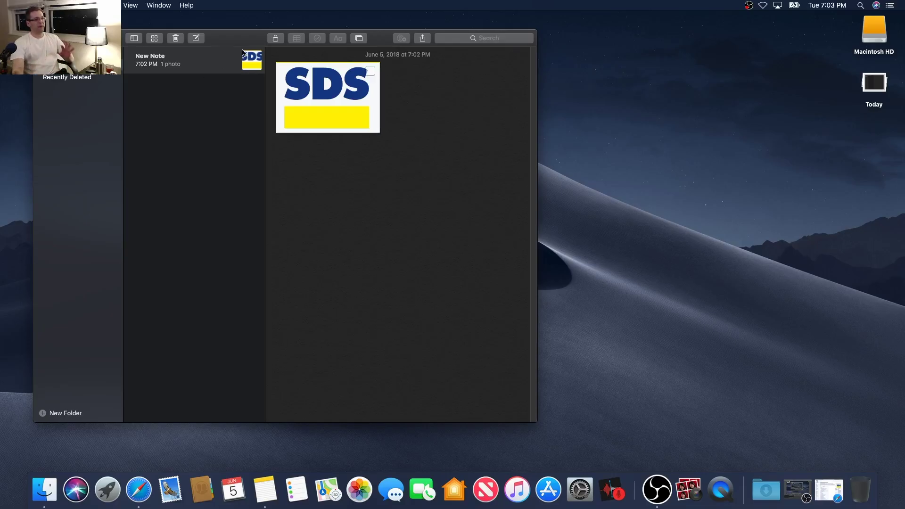
- Move the Notes window toward the screen centre so its folder sidebar is fully visible
drag(241, 45, 392, 63)
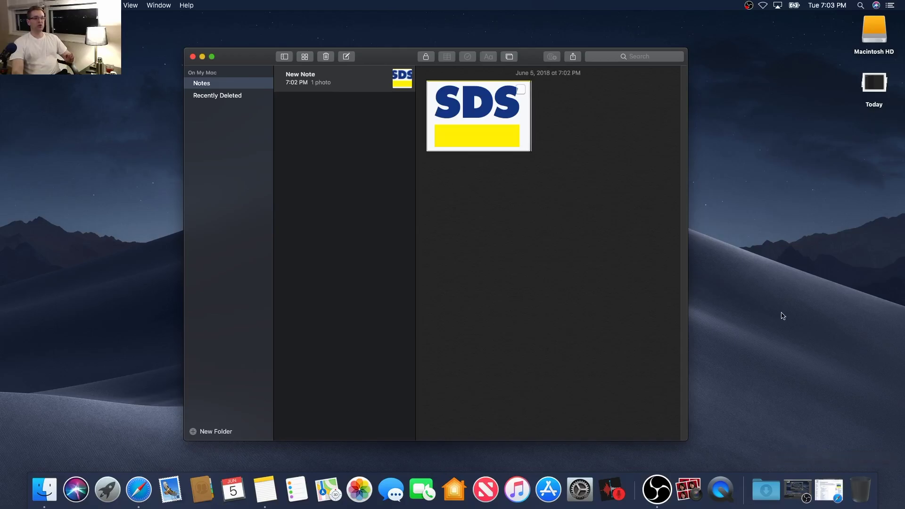
drag(242, 61, 221, 40)
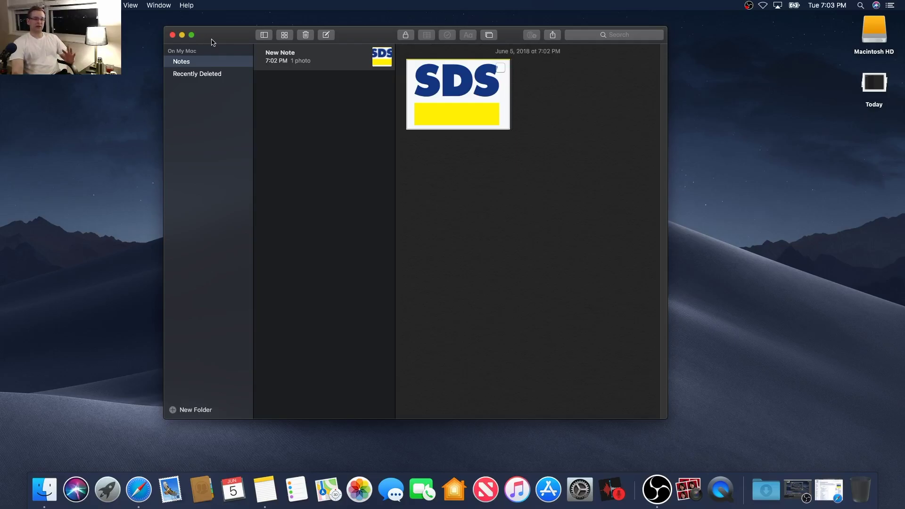
drag(223, 38, 214, 48)
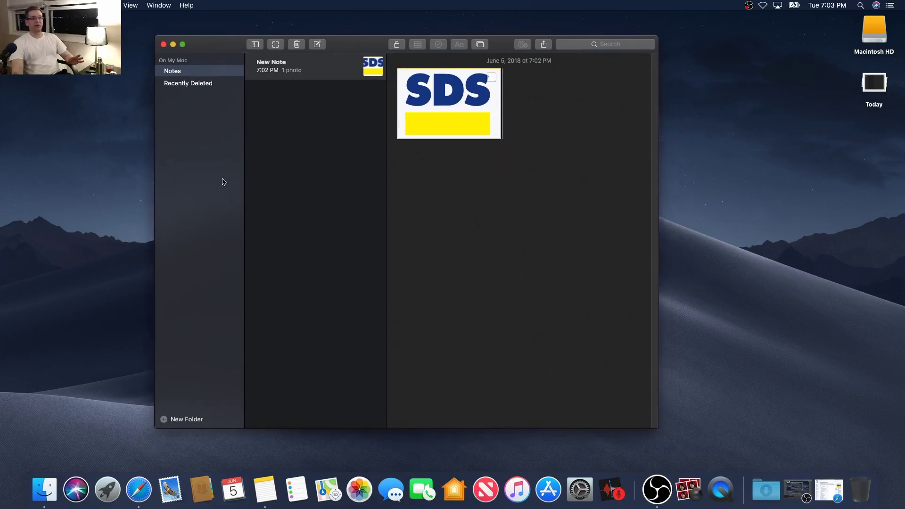